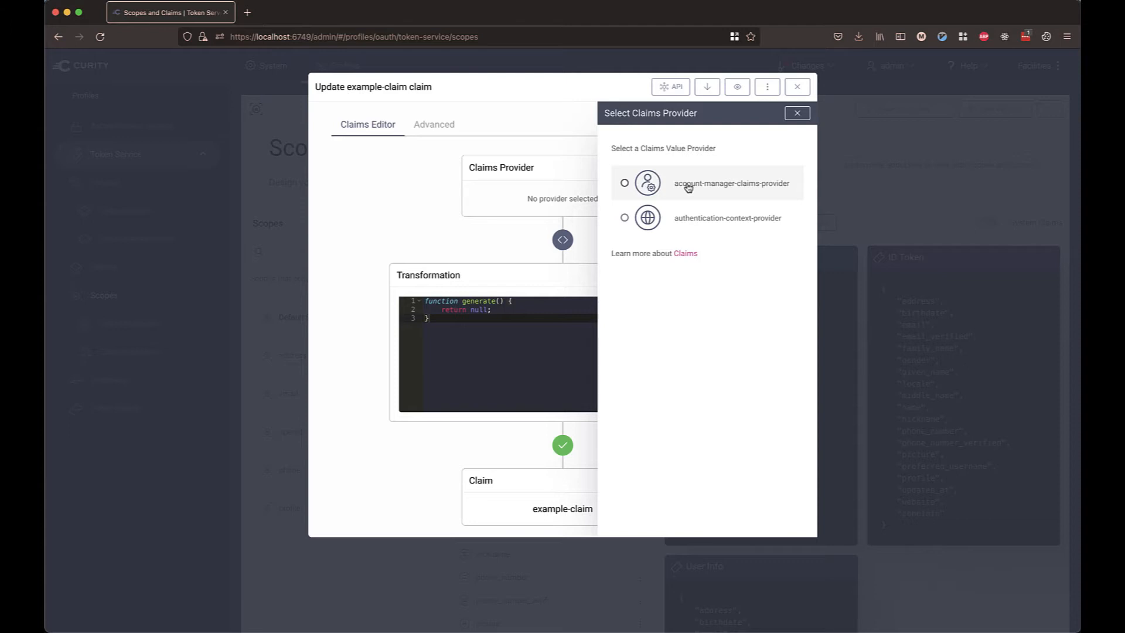
Set the claim's claims provider to account-manager-claims-provider and close the provider selection.
click(688, 186)
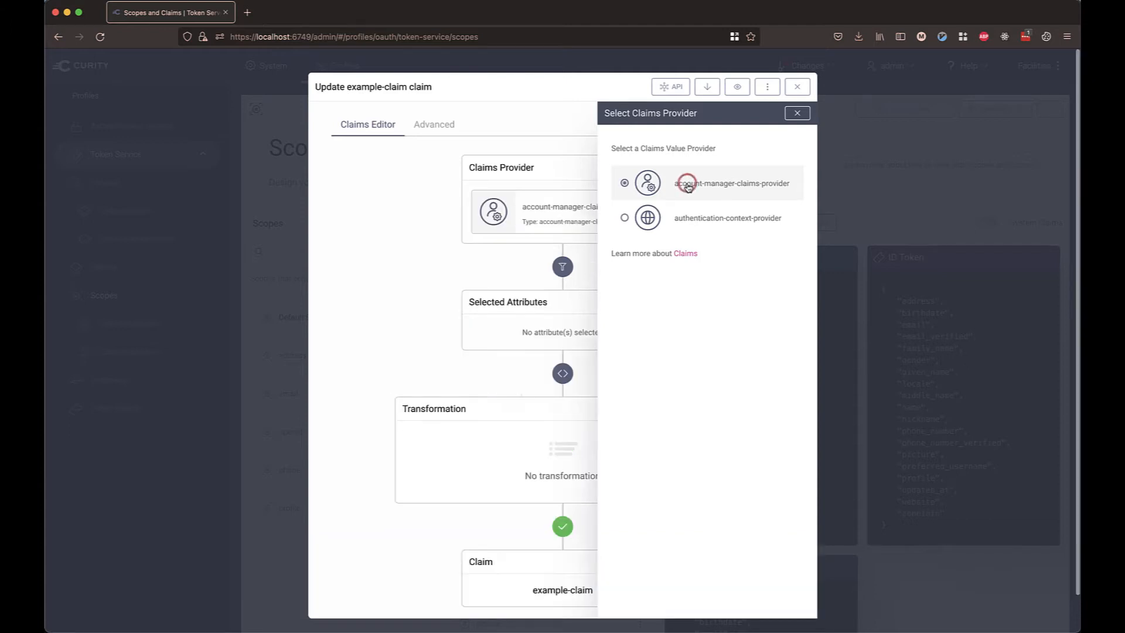
click(797, 113)
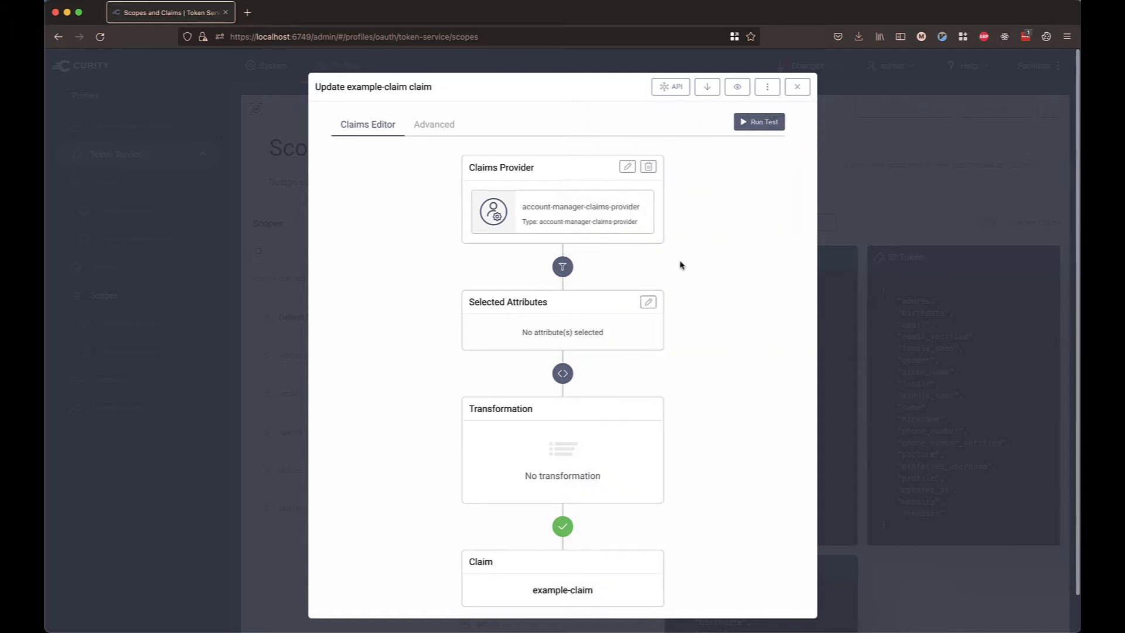
Add the userName and name attributes to the claim's selected attributes.
click(648, 302)
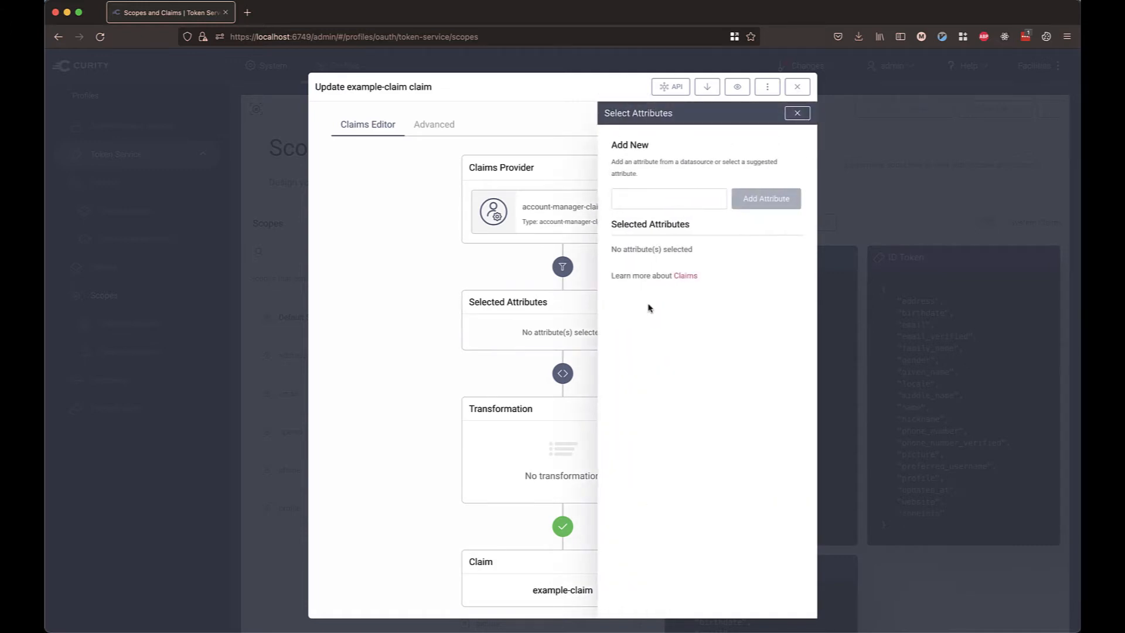
click(677, 202)
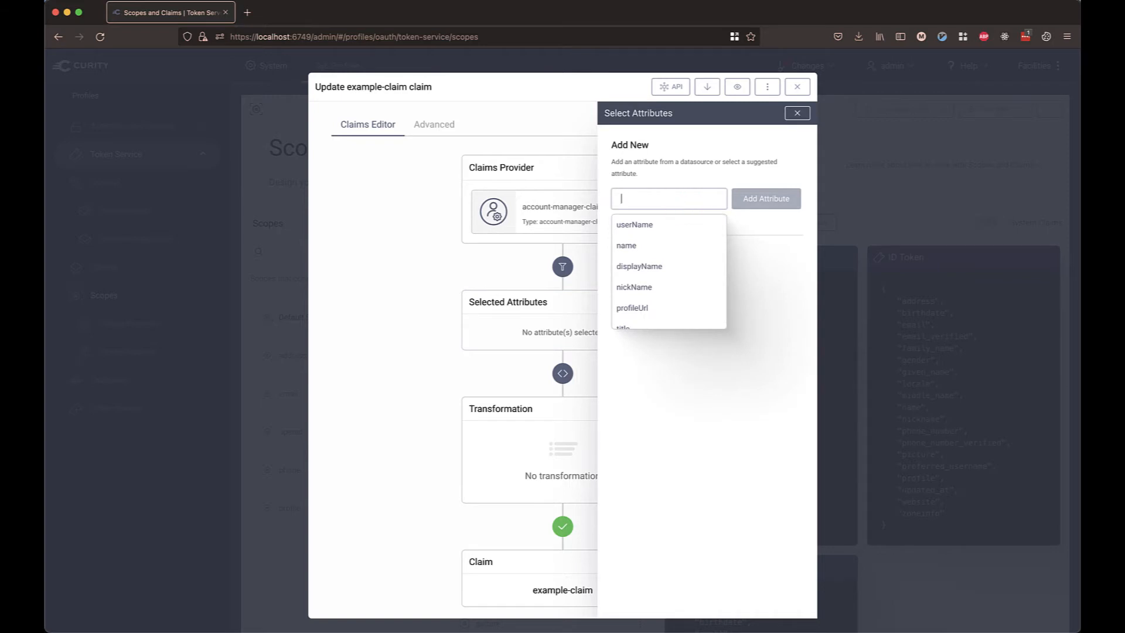
text(use)
click(668, 225)
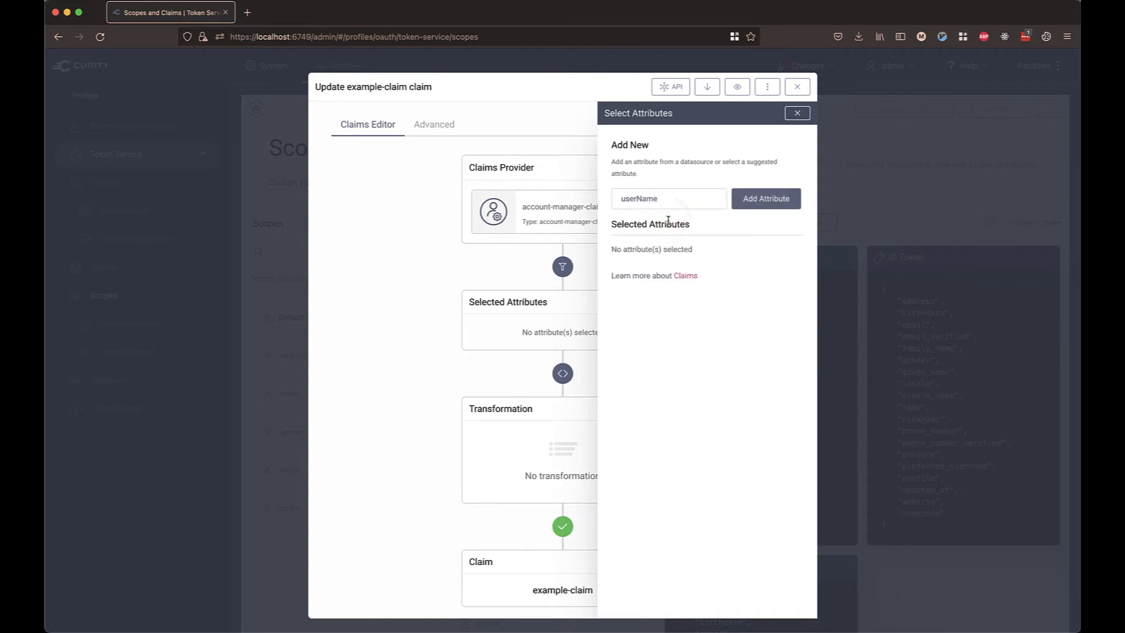
click(744, 203)
click(709, 204)
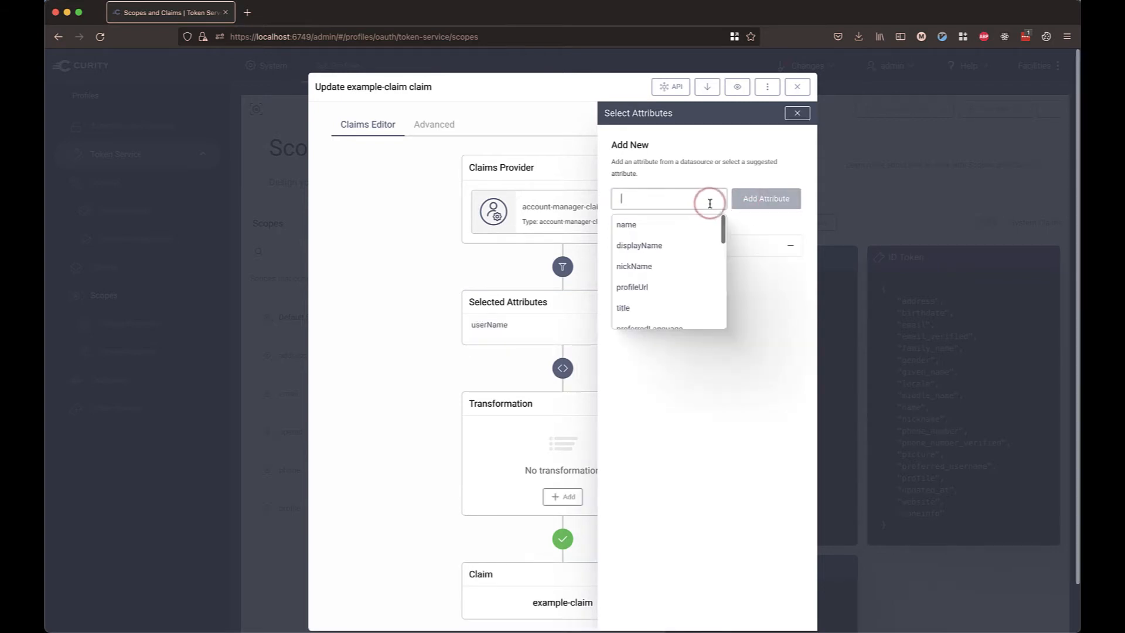
text(name)
click(701, 223)
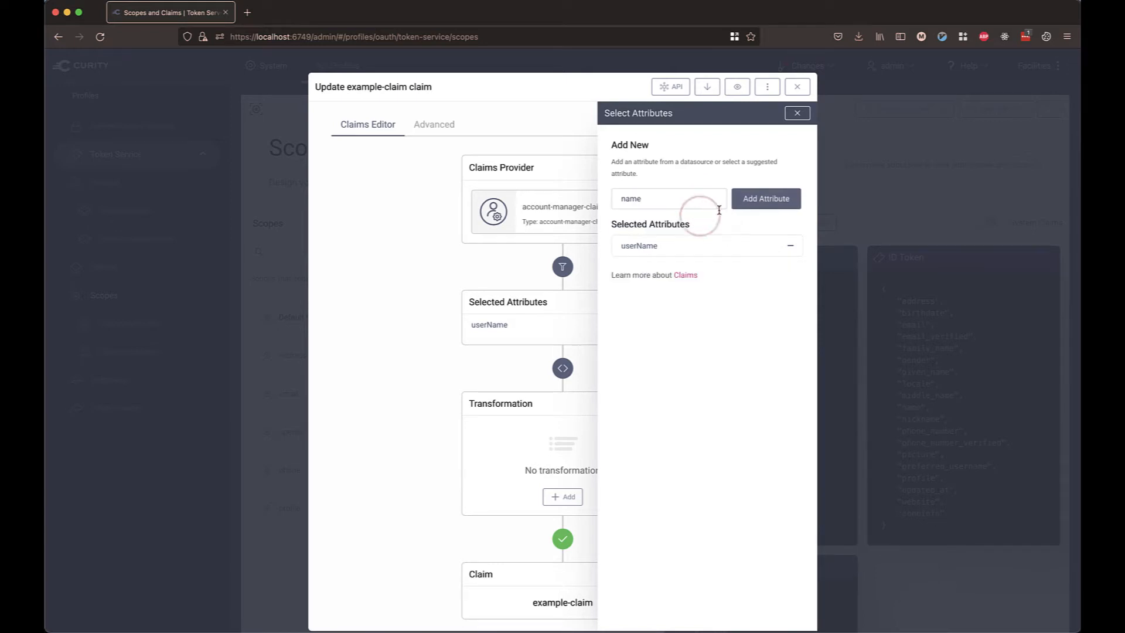
click(763, 205)
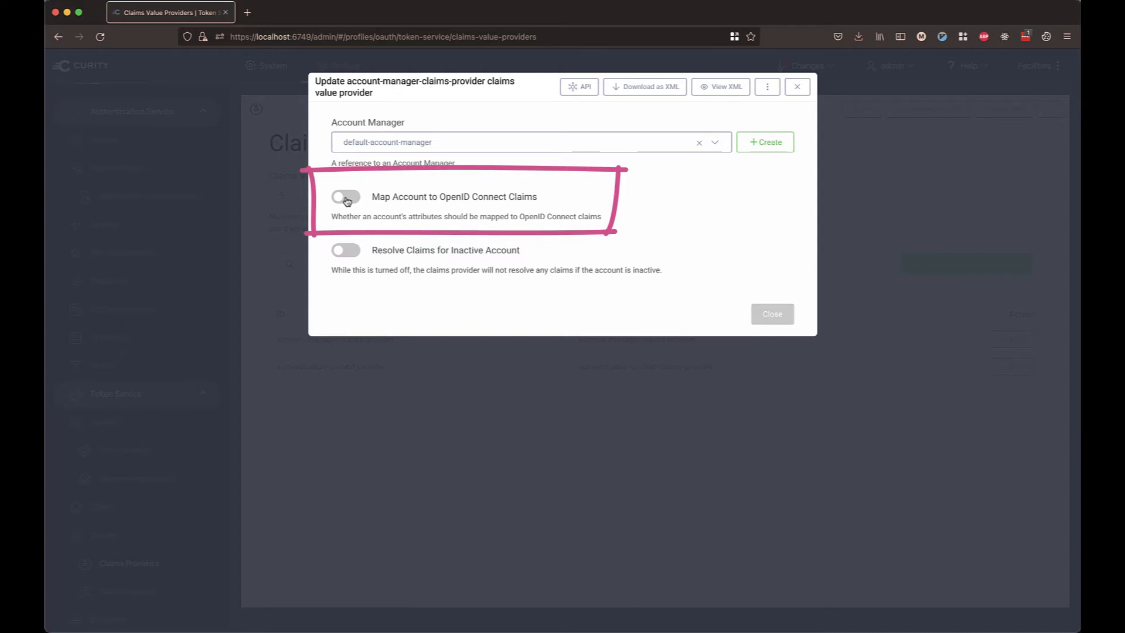
Toggle Map Account to OpenID Connect Claims on the account-manager-claims-provider.
click(346, 199)
click(346, 200)
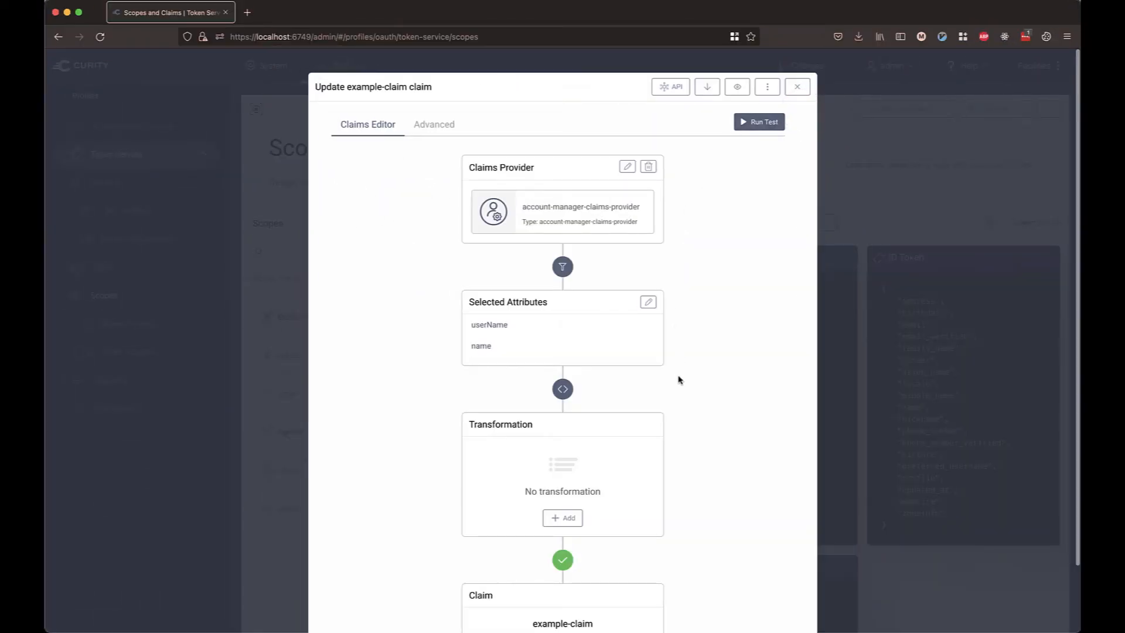
Add a transformation function to the example-claim.
scroll(678, 379, down, 2)
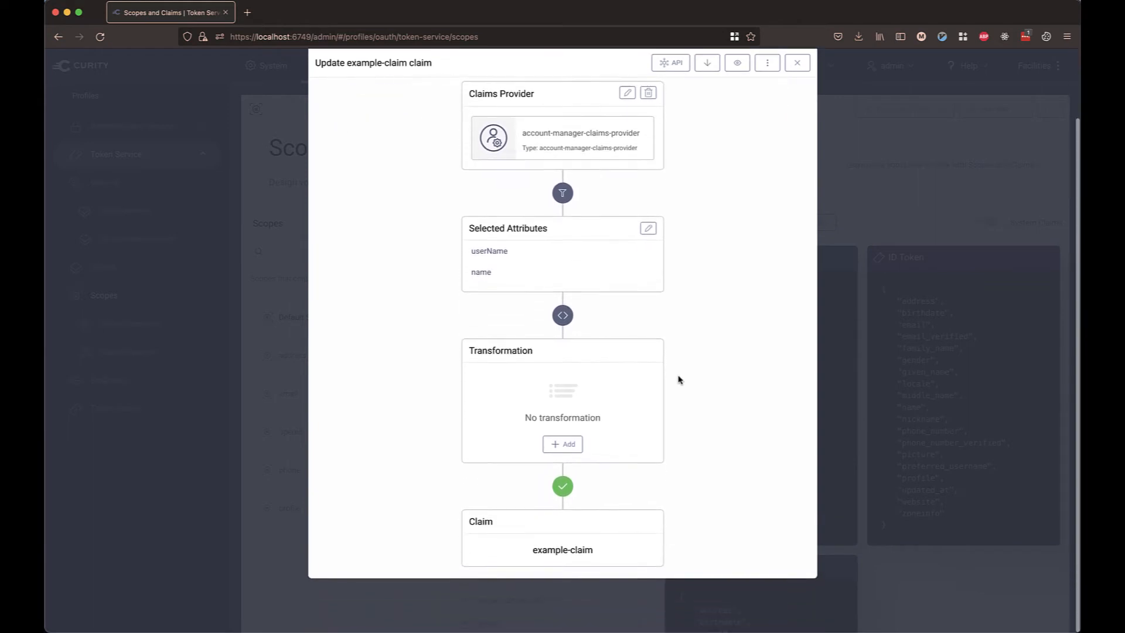
click(553, 447)
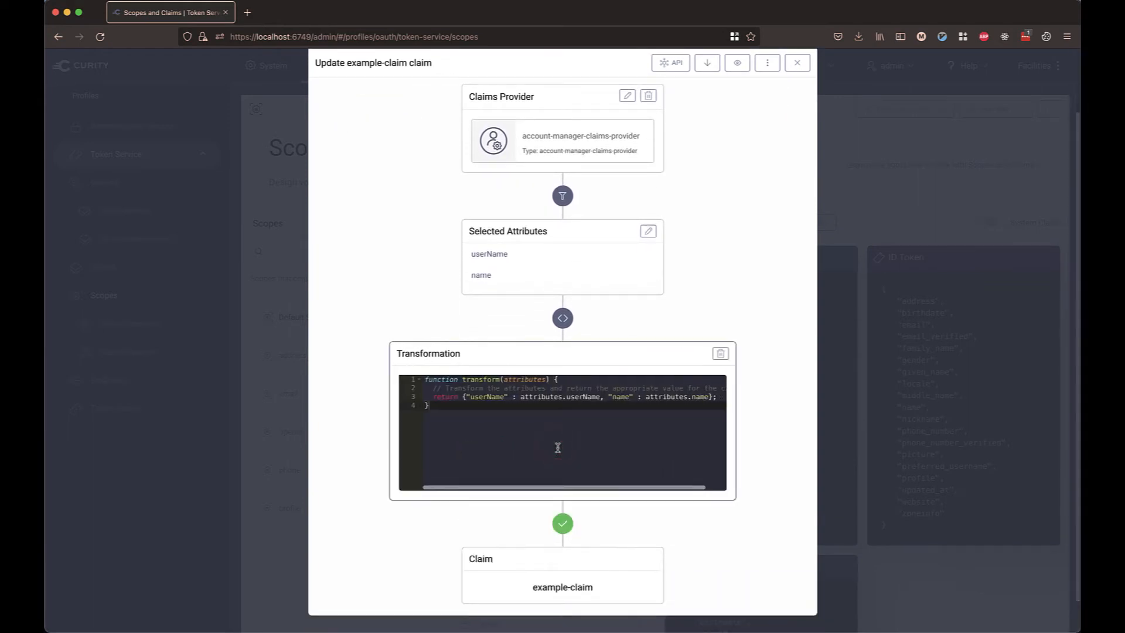
Edit the transformation to return "userName: " + attributes.userName + " - " + attributes.name.familyName.
click(467, 398)
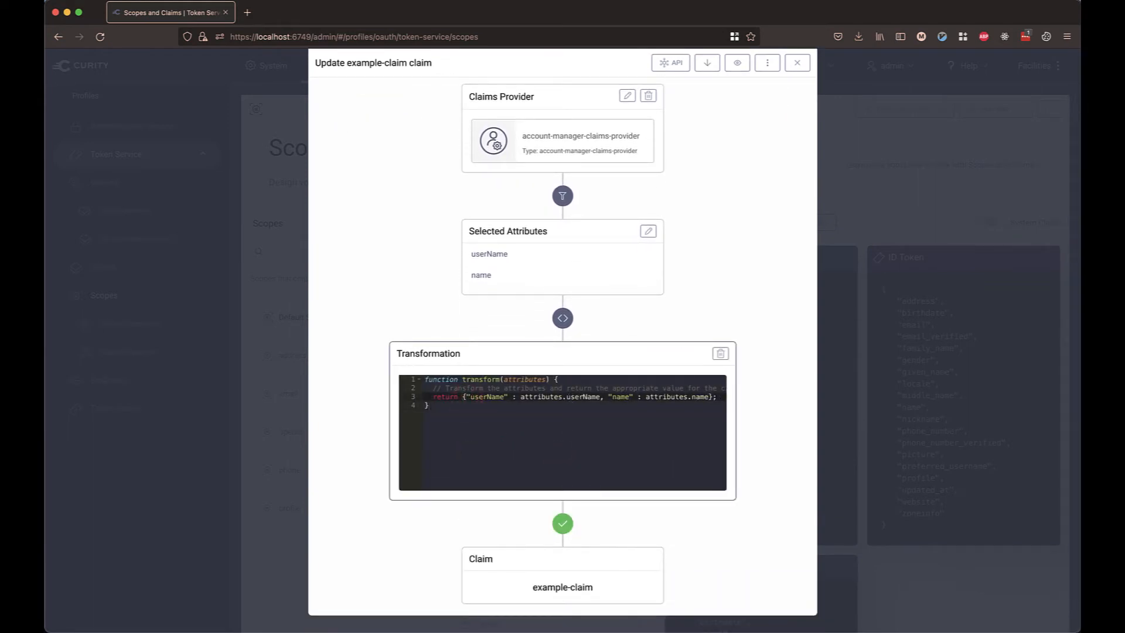
key(BackSpace)
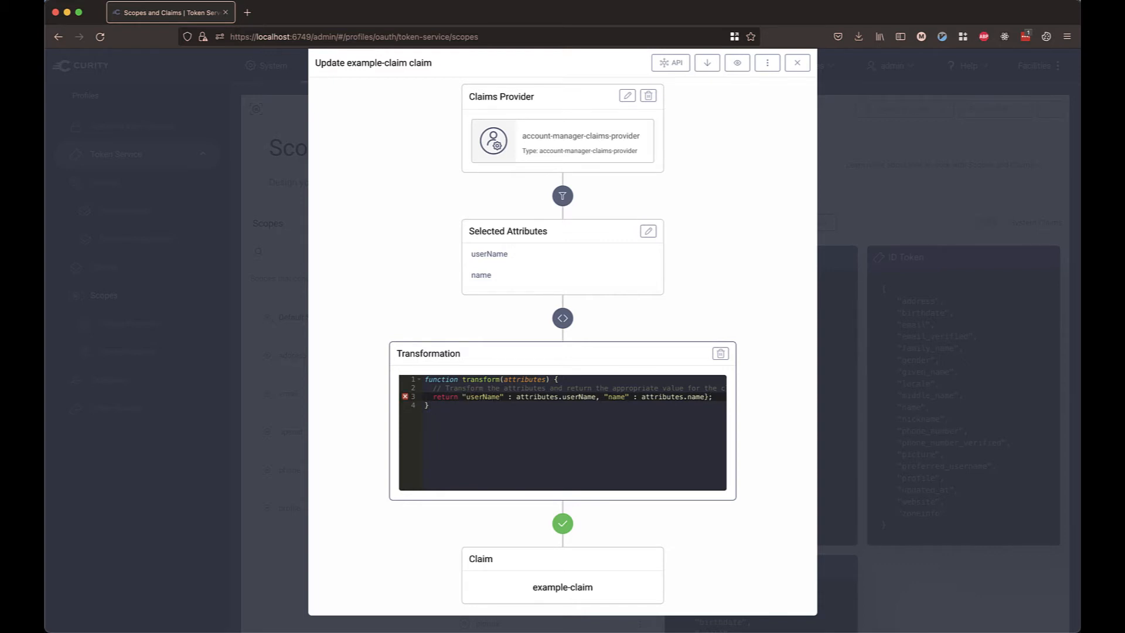
text(: ")
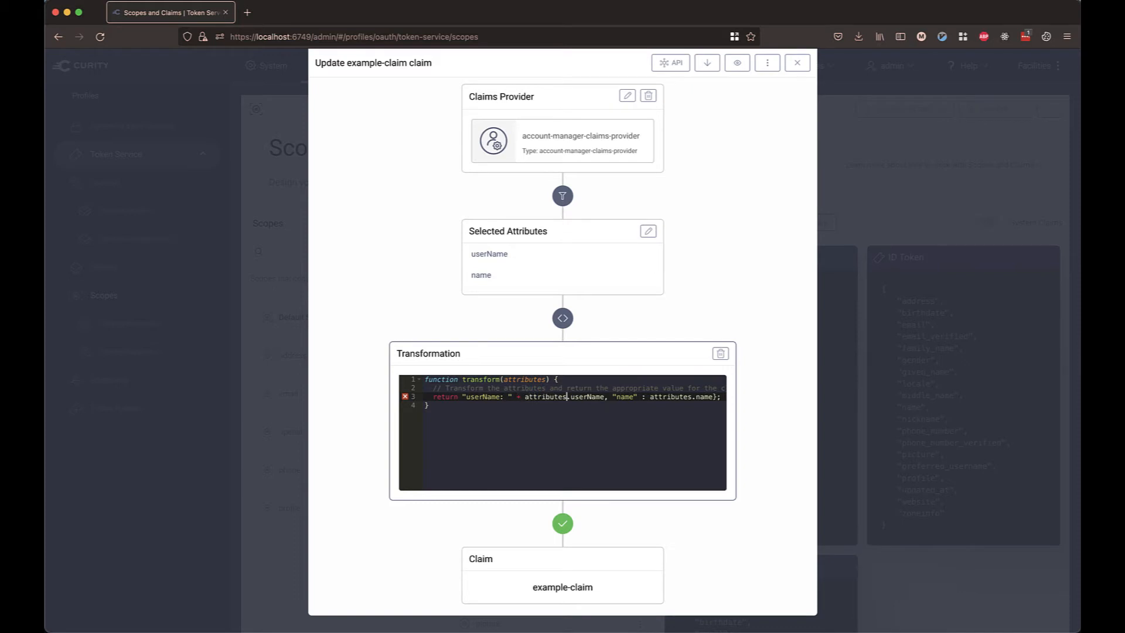
key(Right)
key(Right)
key(Right)
key(Right)
key(Right)
key(Right)
key(Right)
key(Right)
key(Right)
key(shift+Right)
key(shift+Right)
key(shift+Right)
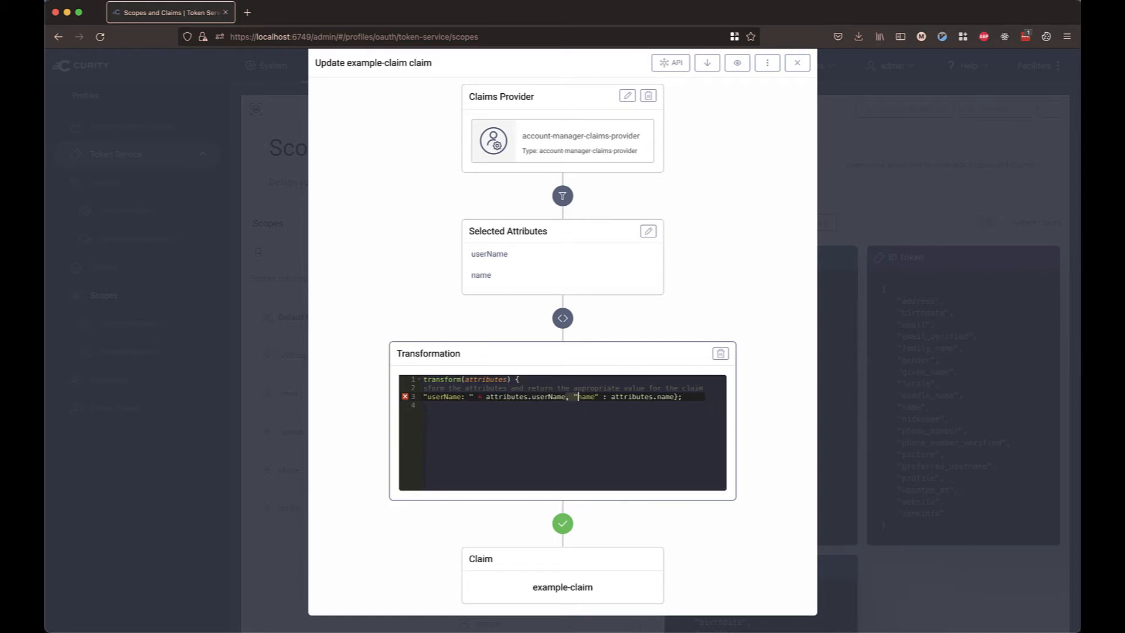
key(shift+Right)
key(shift+Right)
key(shift+Right)
key(shift+Right)
key(shift+Right)
key(shift+Right)
key(shift+Right)
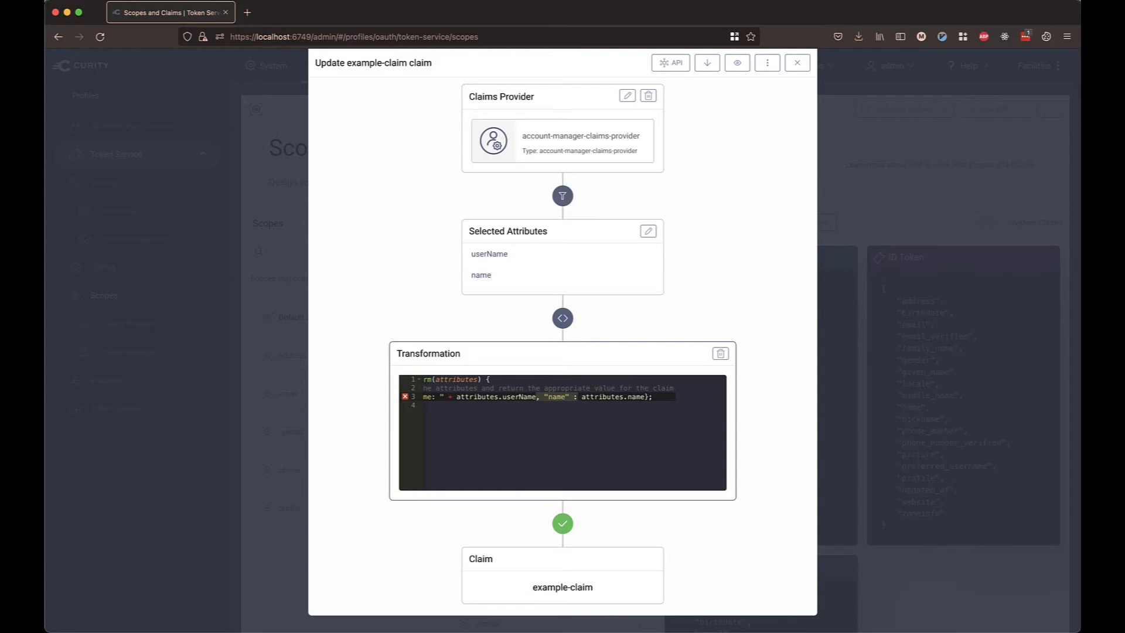
text(+ )
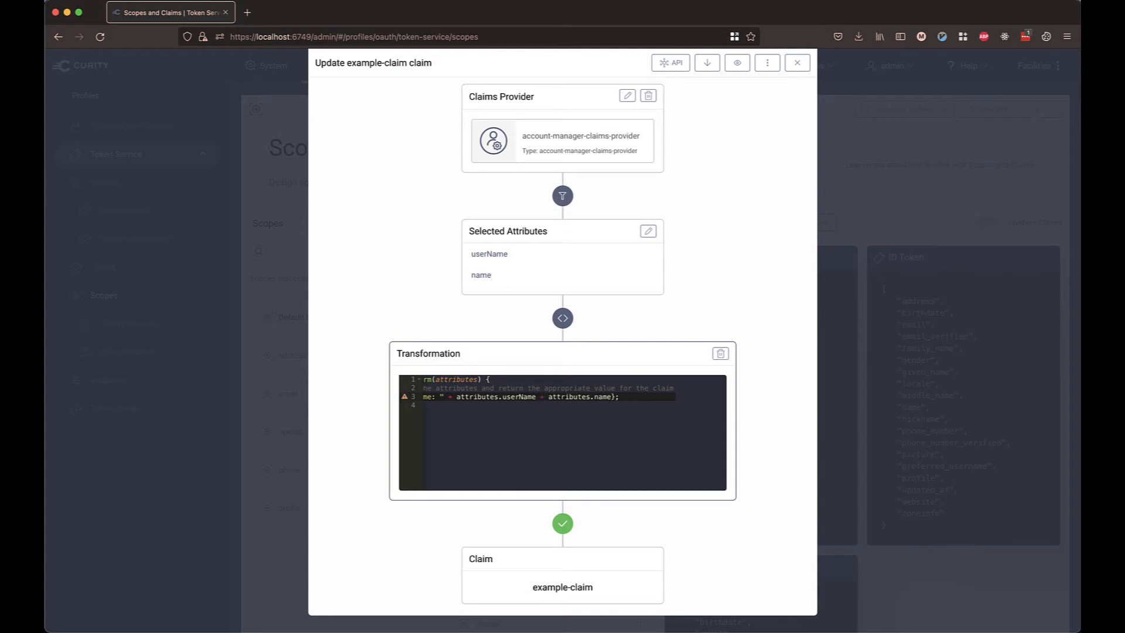
text(" - " +)
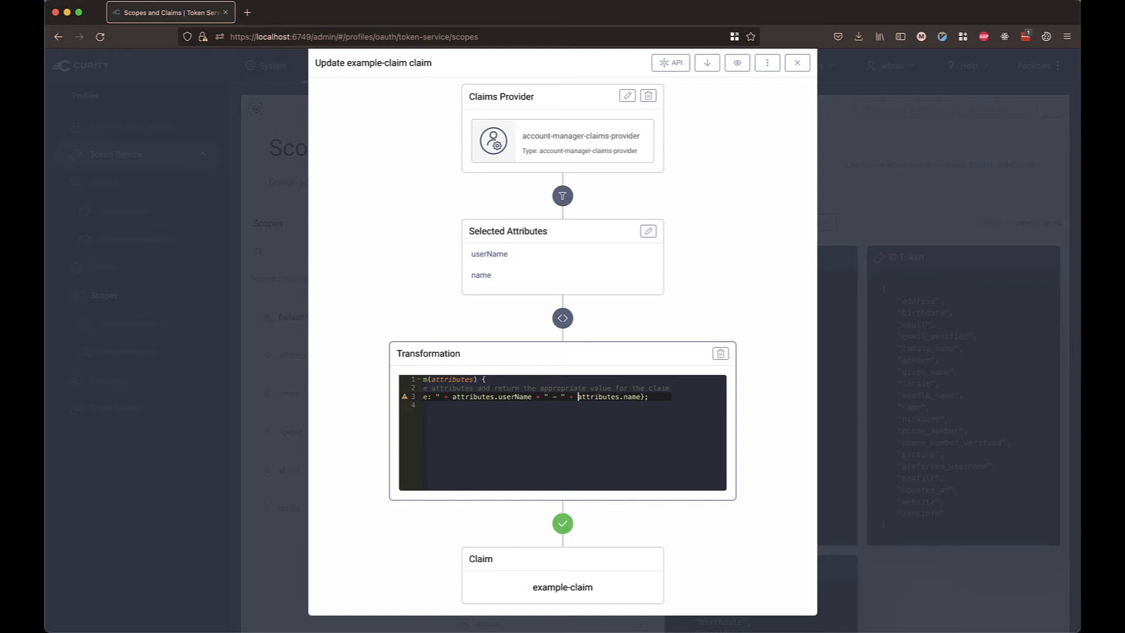
key(End)
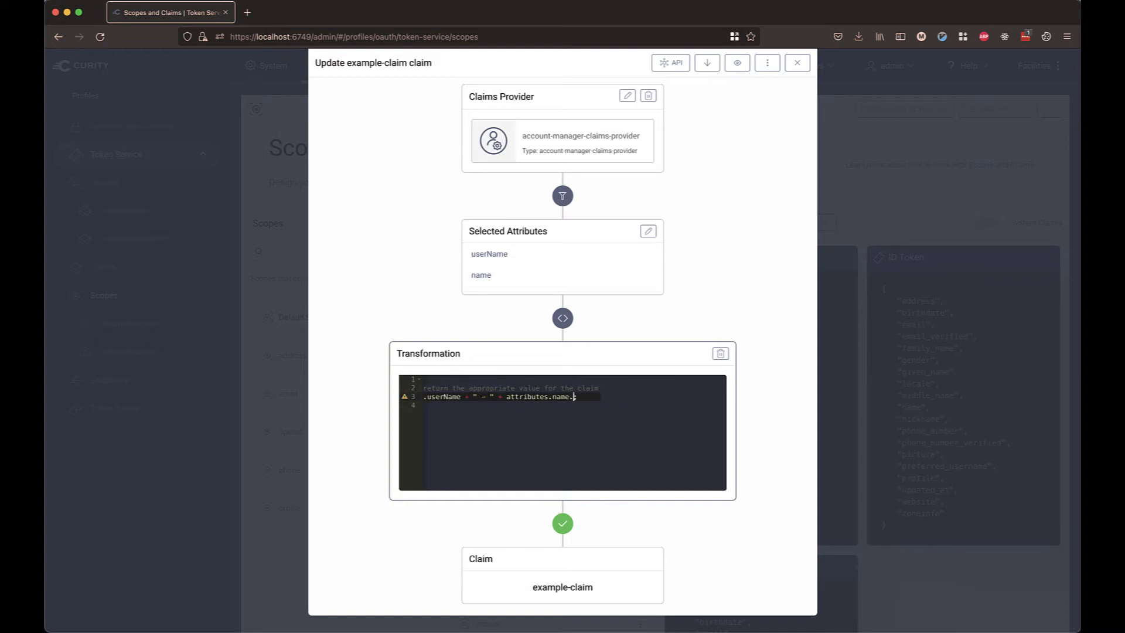
text(familyName)
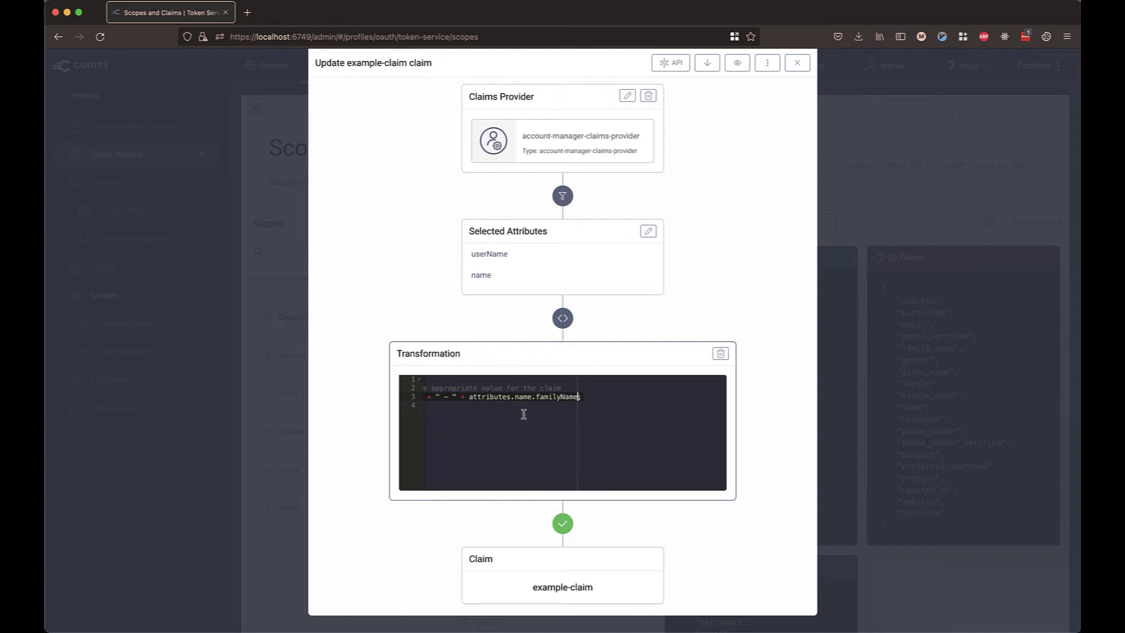
Open the claim test and set the subject to demo and the client ID to demo-client.
scroll(523, 414, left, 5)
scroll(523, 414, down, 2)
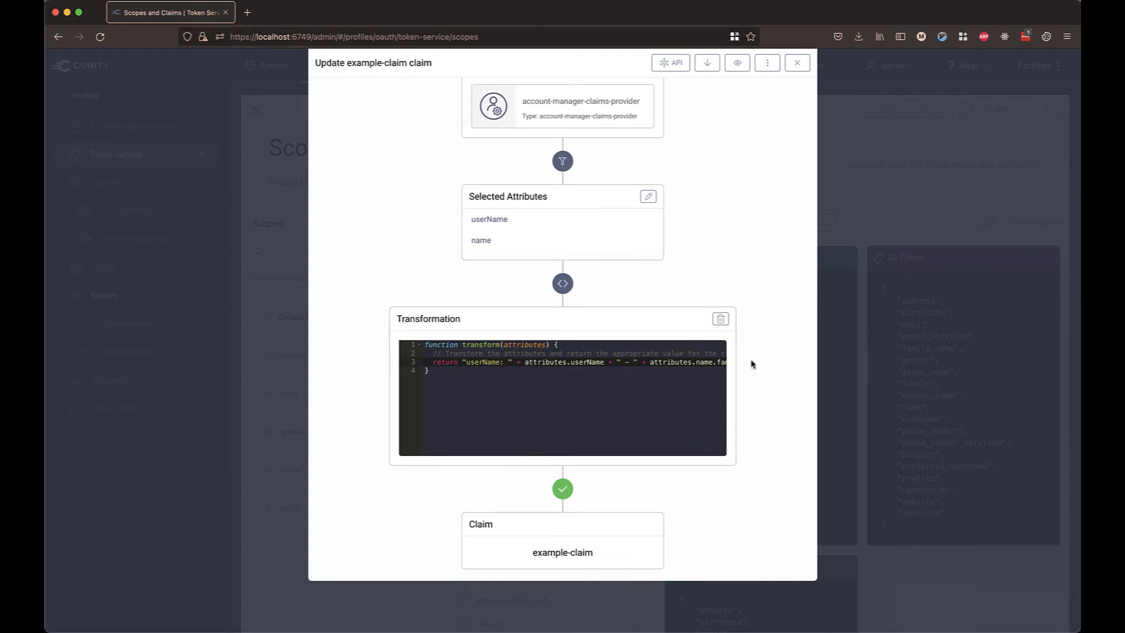
scroll(752, 365, up, 4)
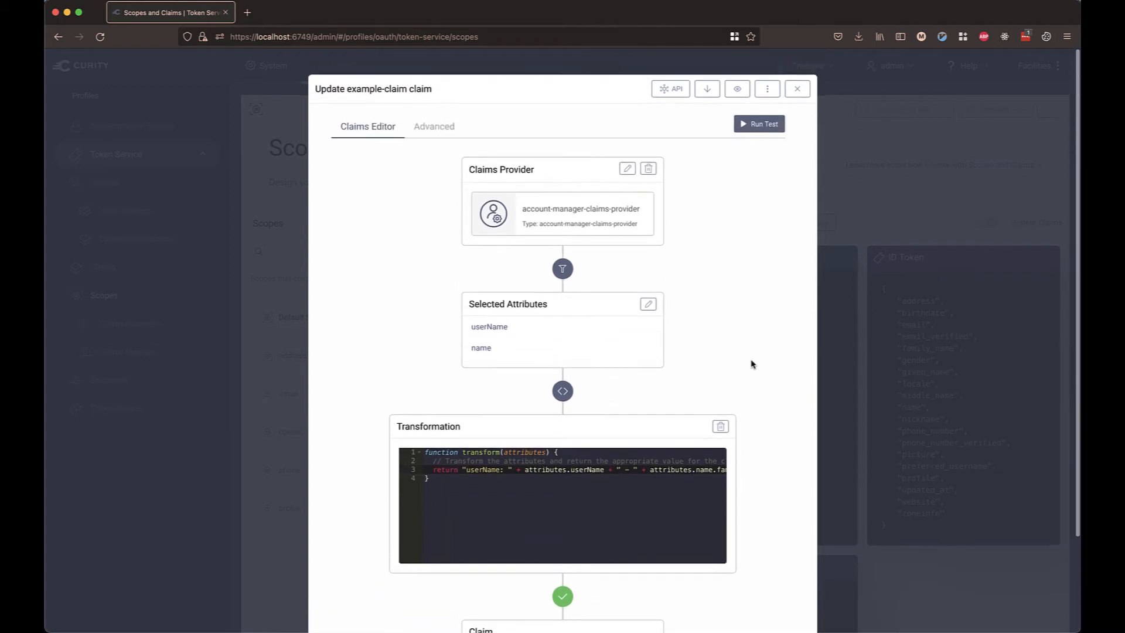
click(760, 123)
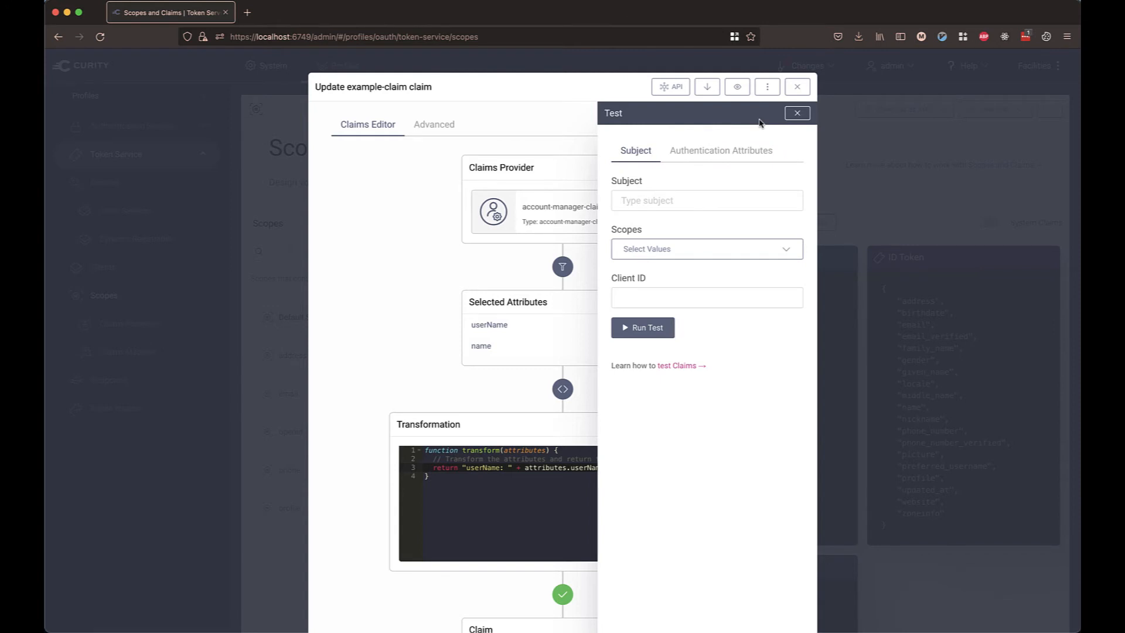
click(708, 200)
text(demo)
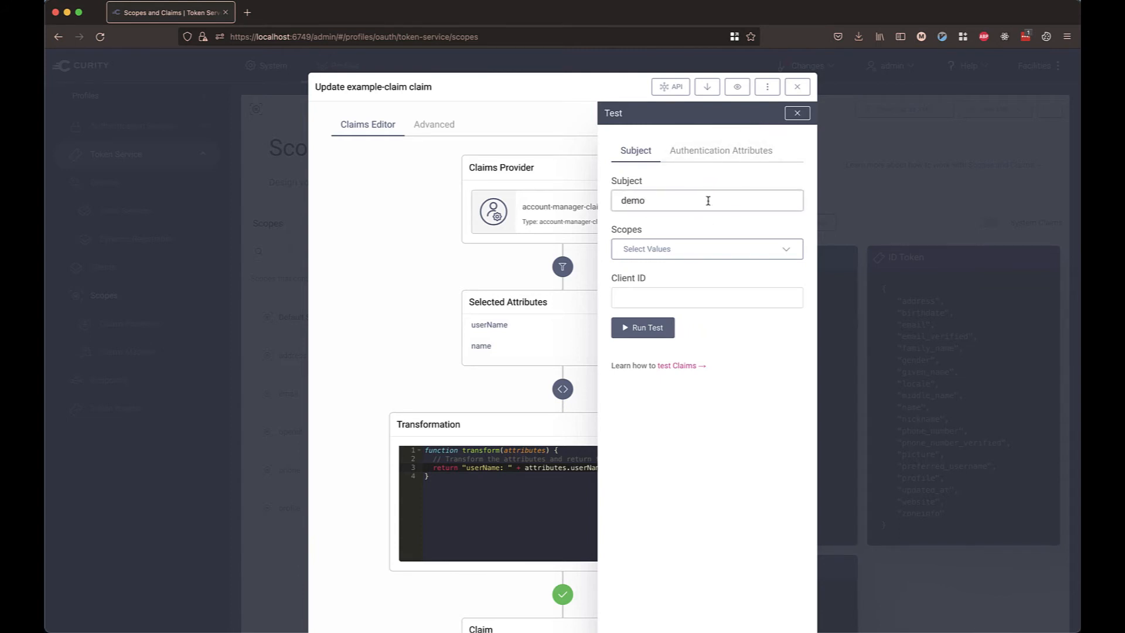
click(709, 298)
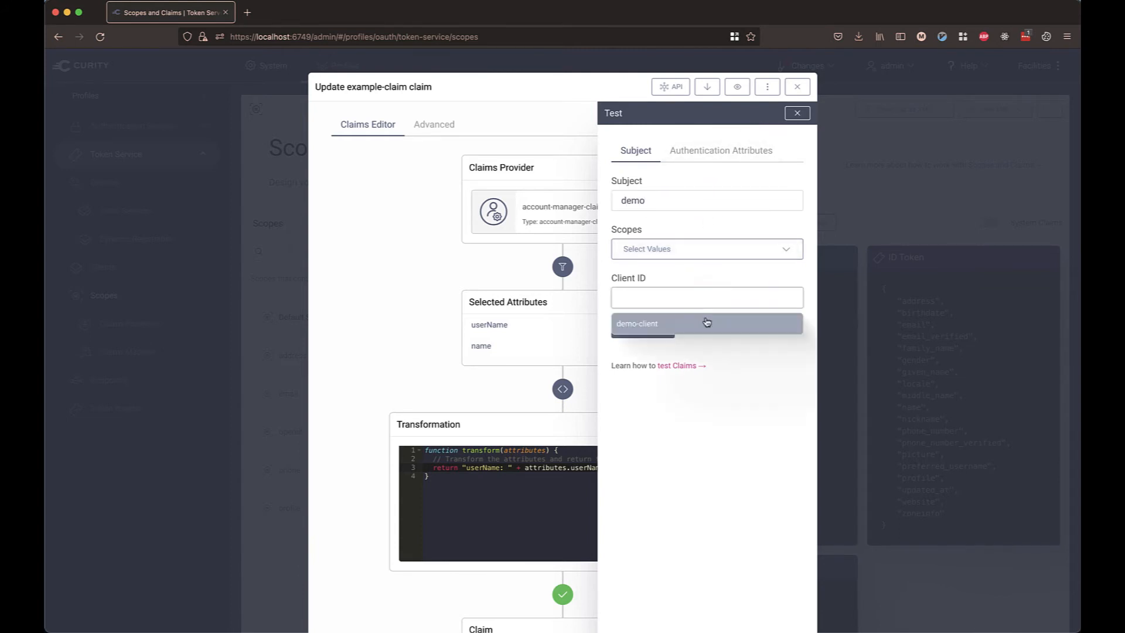
click(706, 323)
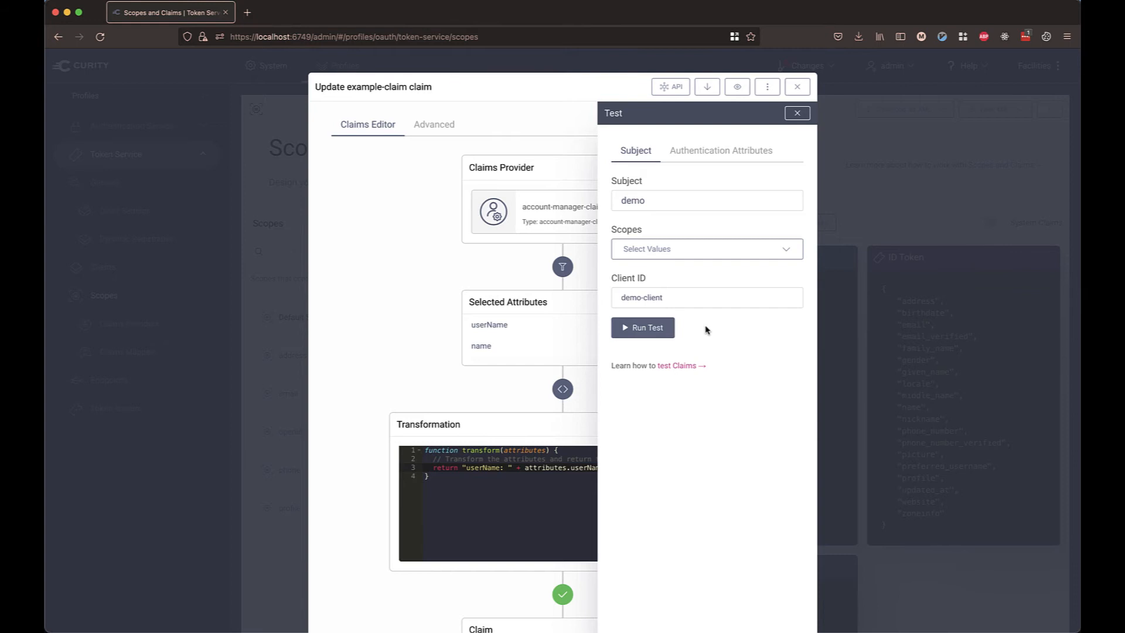
click(781, 250)
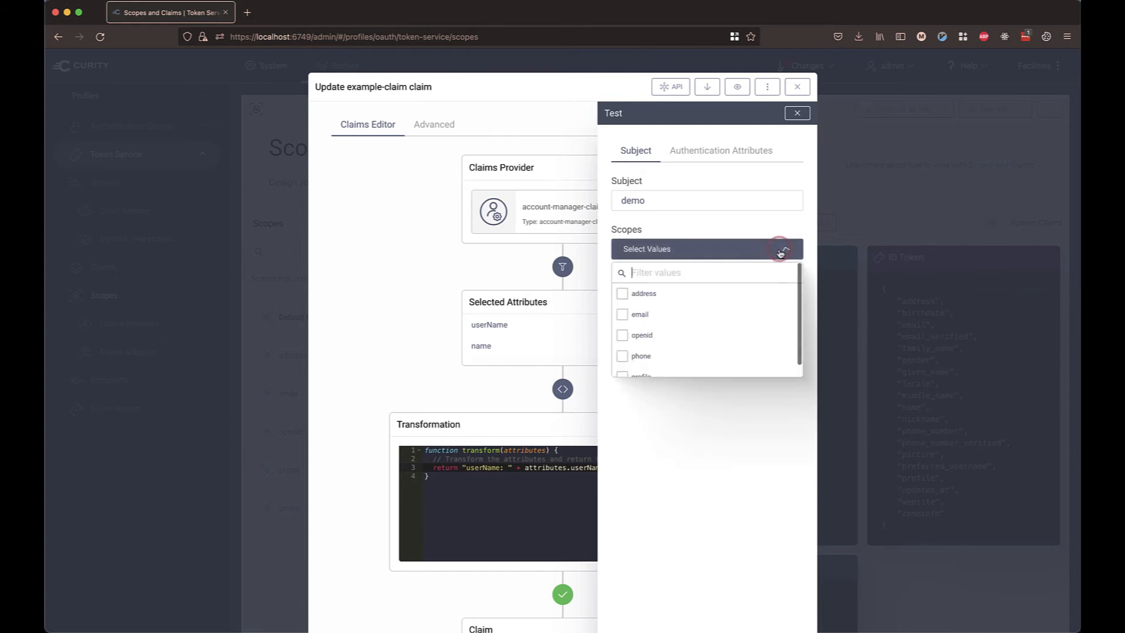
scroll(716, 306, down, 1)
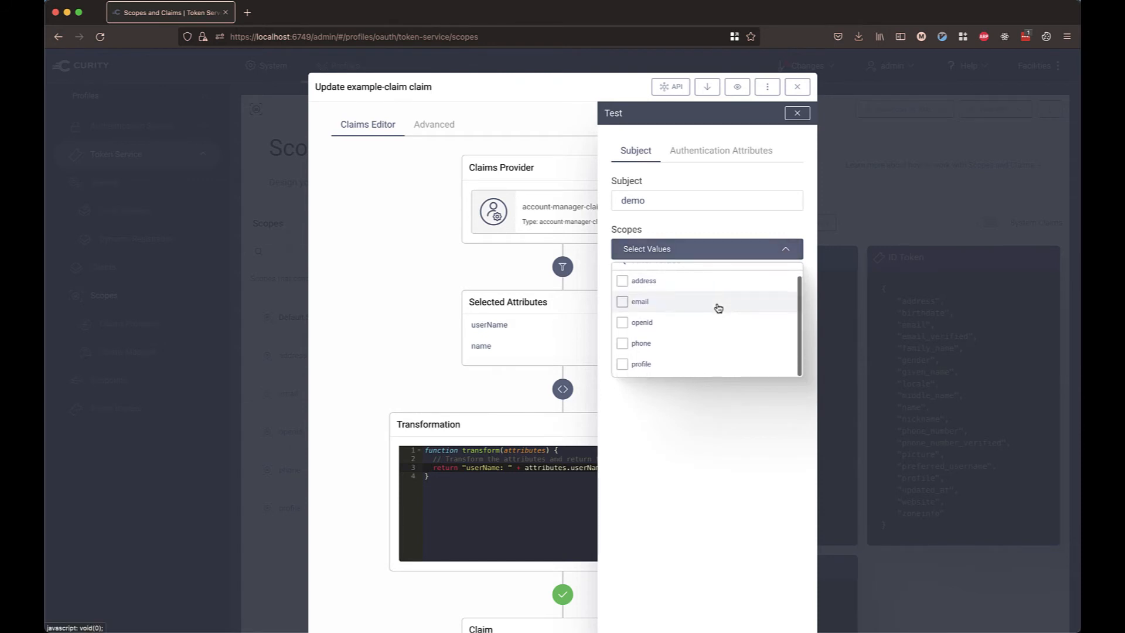
scroll(718, 308, up, 1)
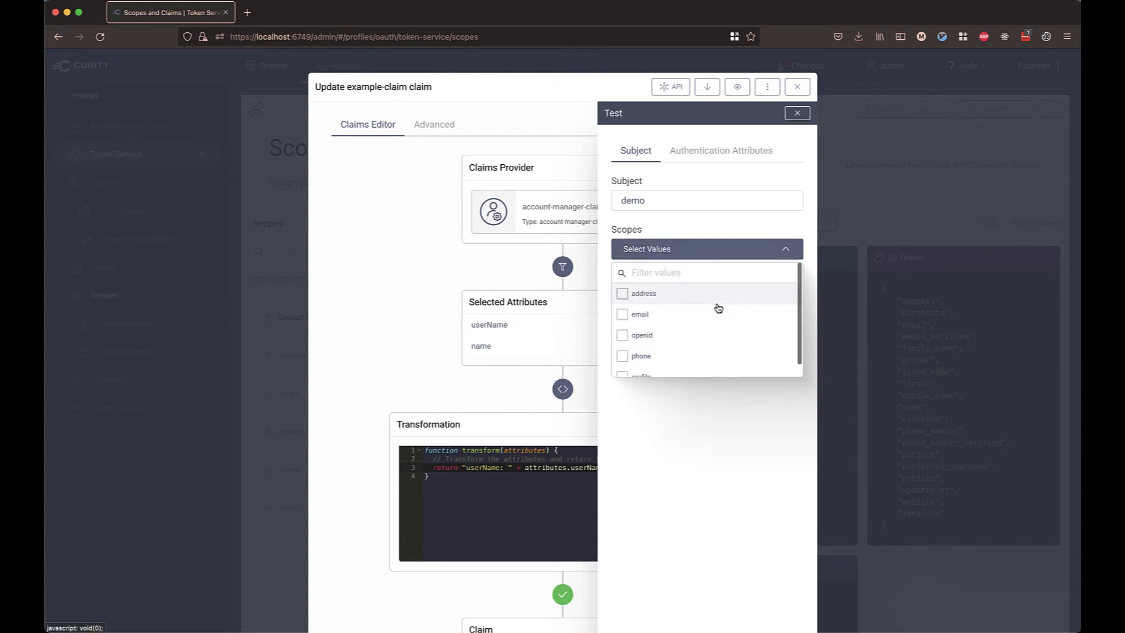
click(785, 250)
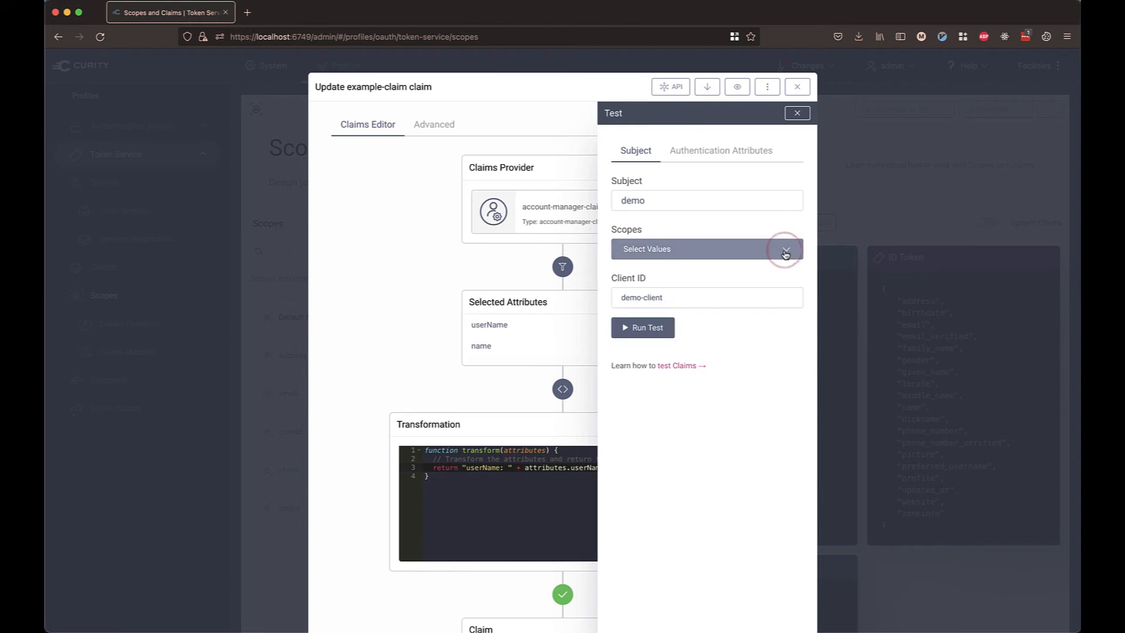
Run the claim test, review the before and after transformation results, and close the test panel.
click(653, 329)
scroll(769, 378, down, 1)
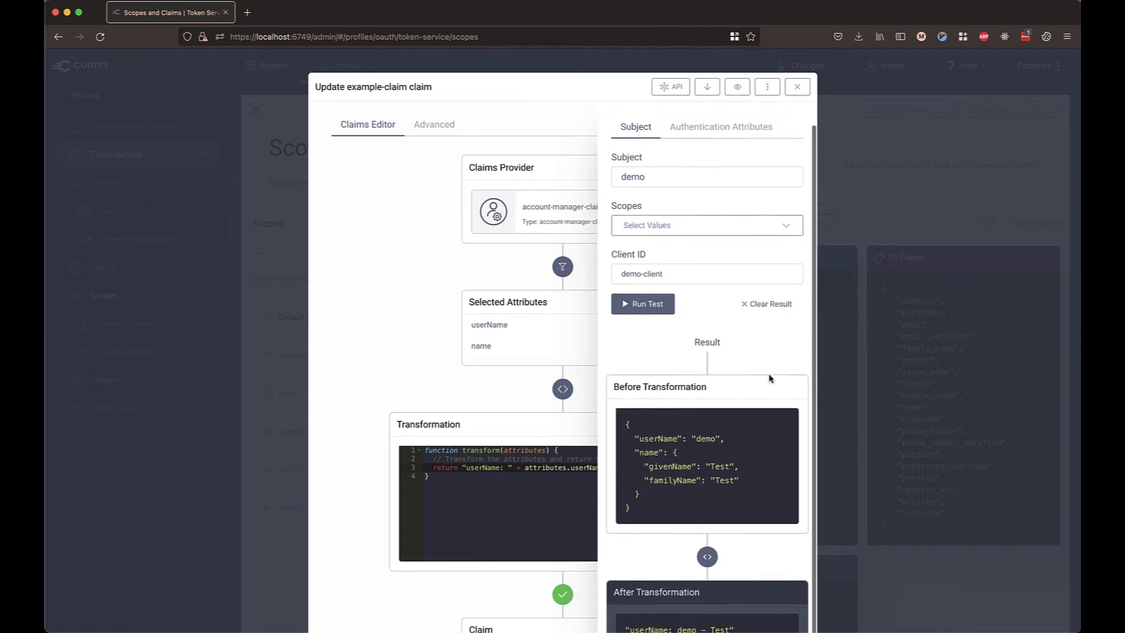
scroll(769, 378, down, 1)
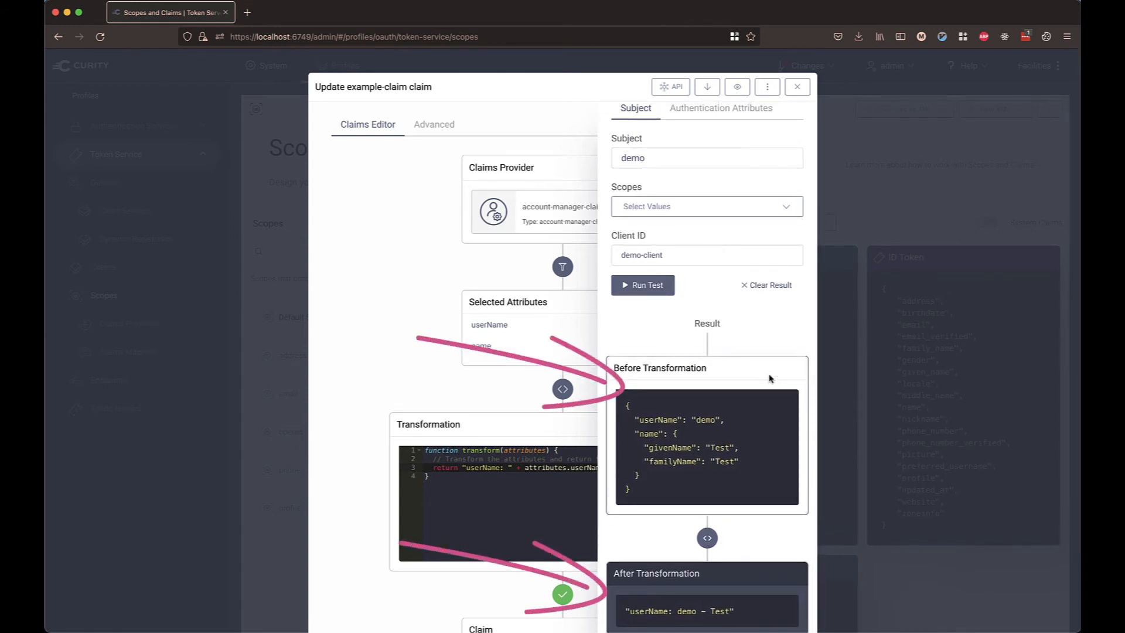
scroll(765, 322, up, 1)
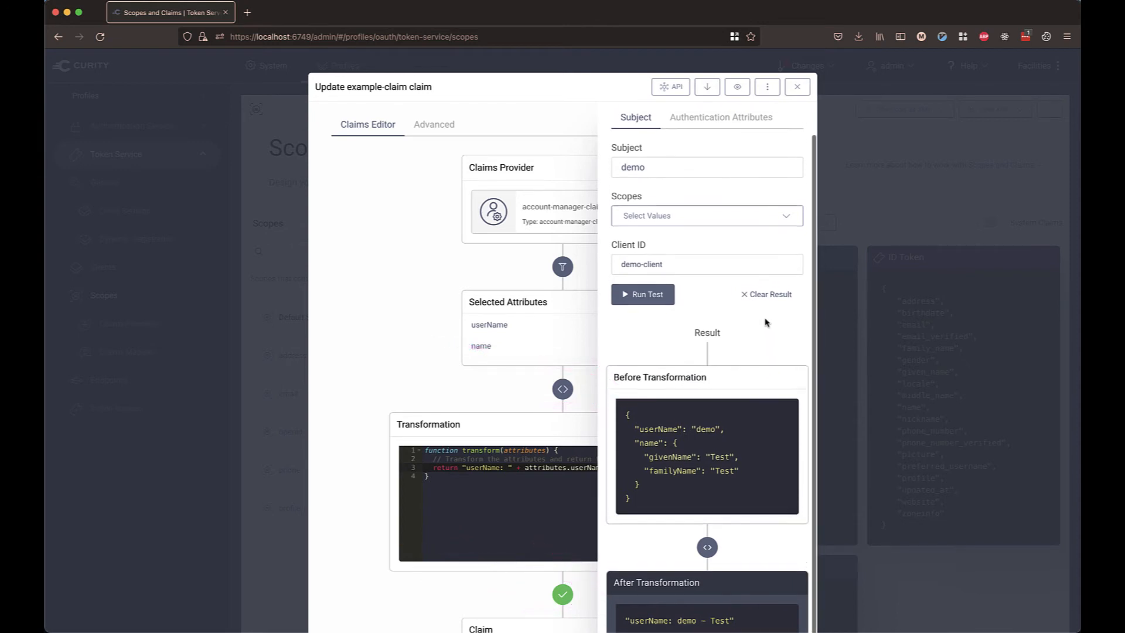
scroll(765, 323, up, 2)
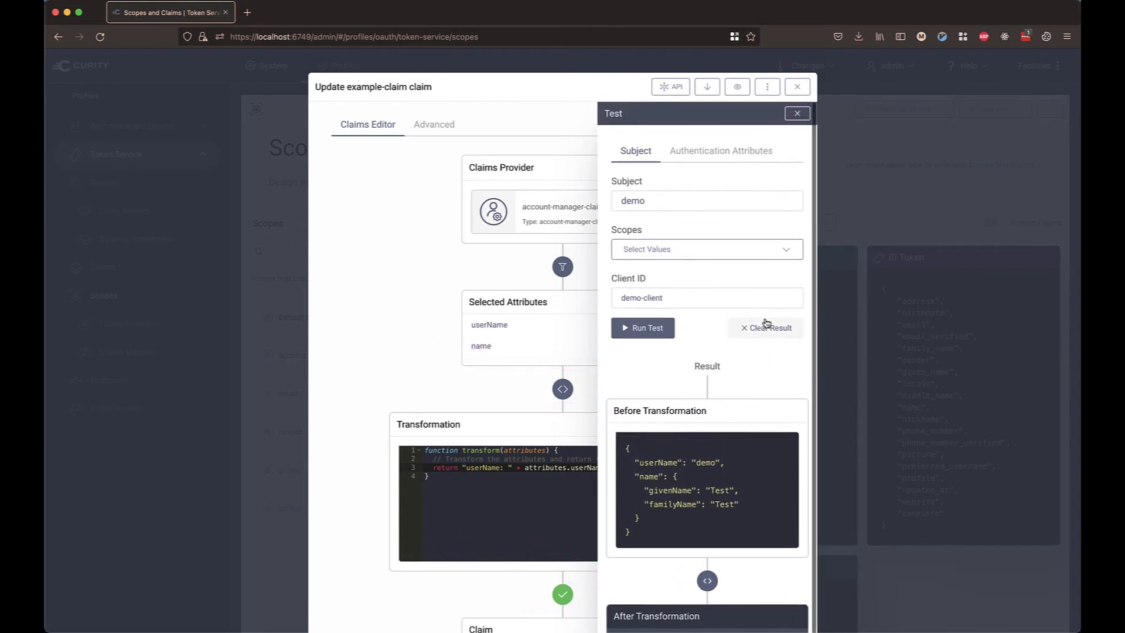
click(800, 114)
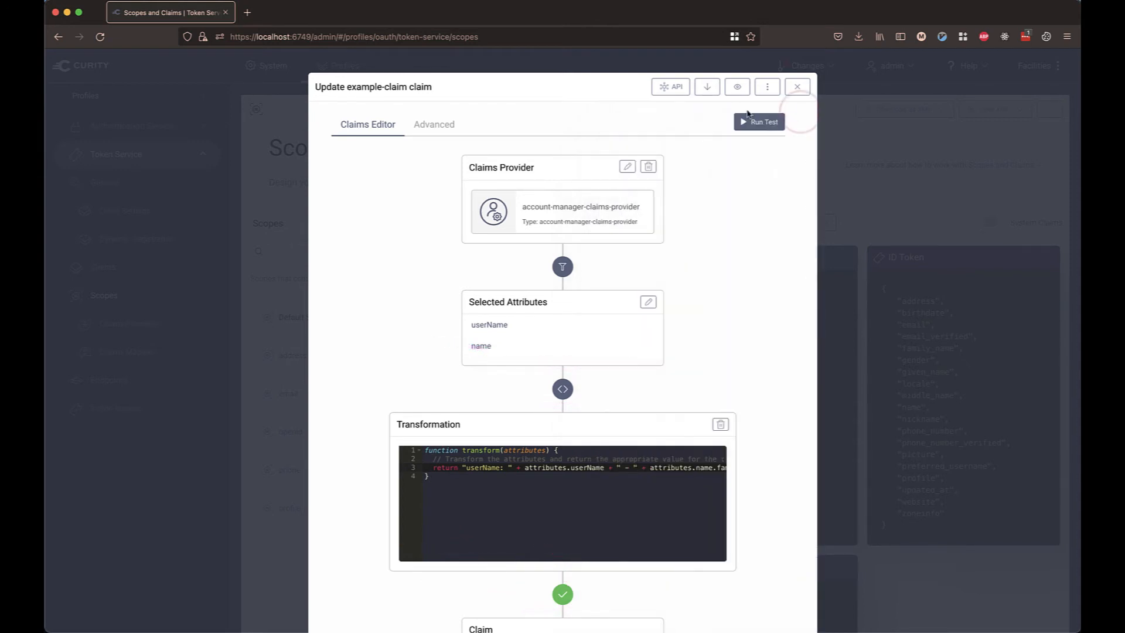
Change the example-claim's claims provider to authentication-context-provider.
click(627, 170)
click(695, 214)
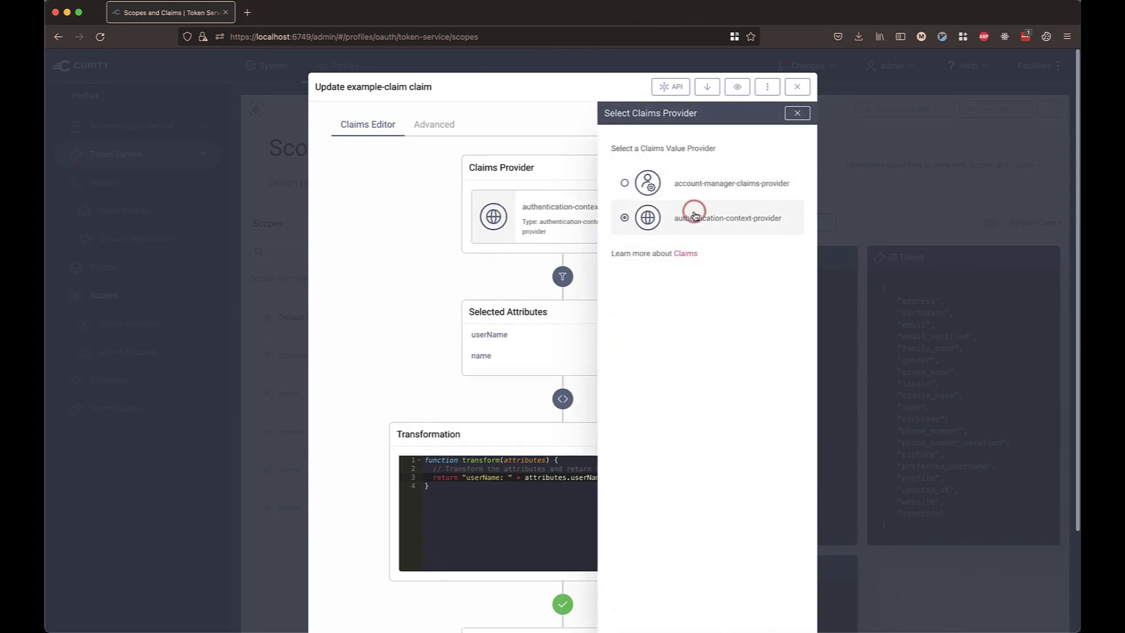
click(796, 113)
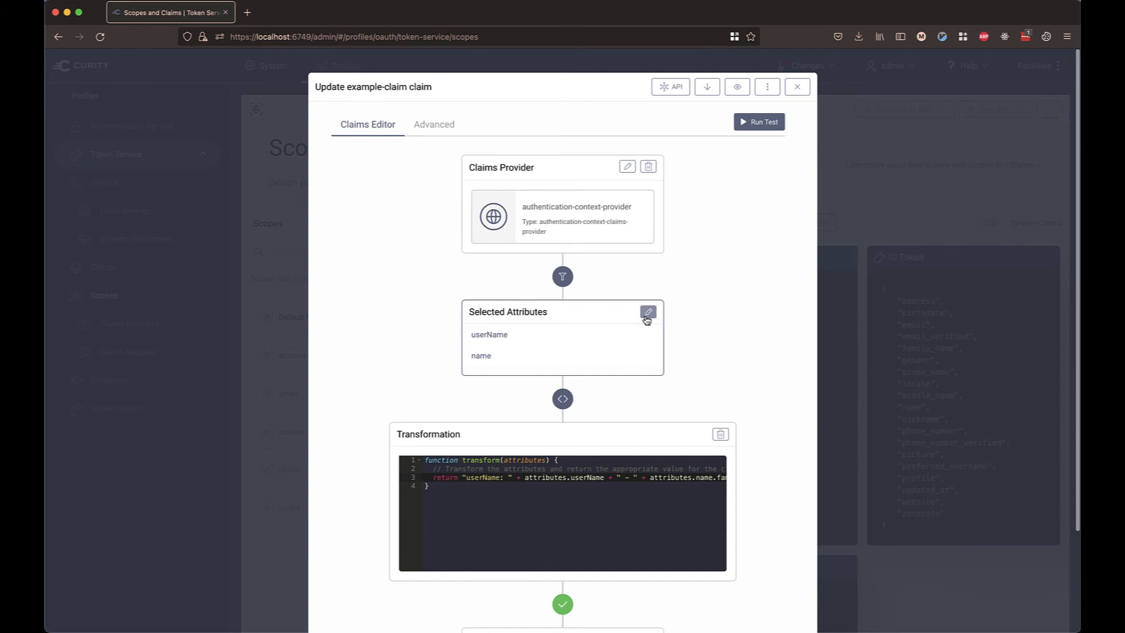
Add a Debug Attribute login action named debug to the username-password authenticator in the Authentication Service.
click(796, 88)
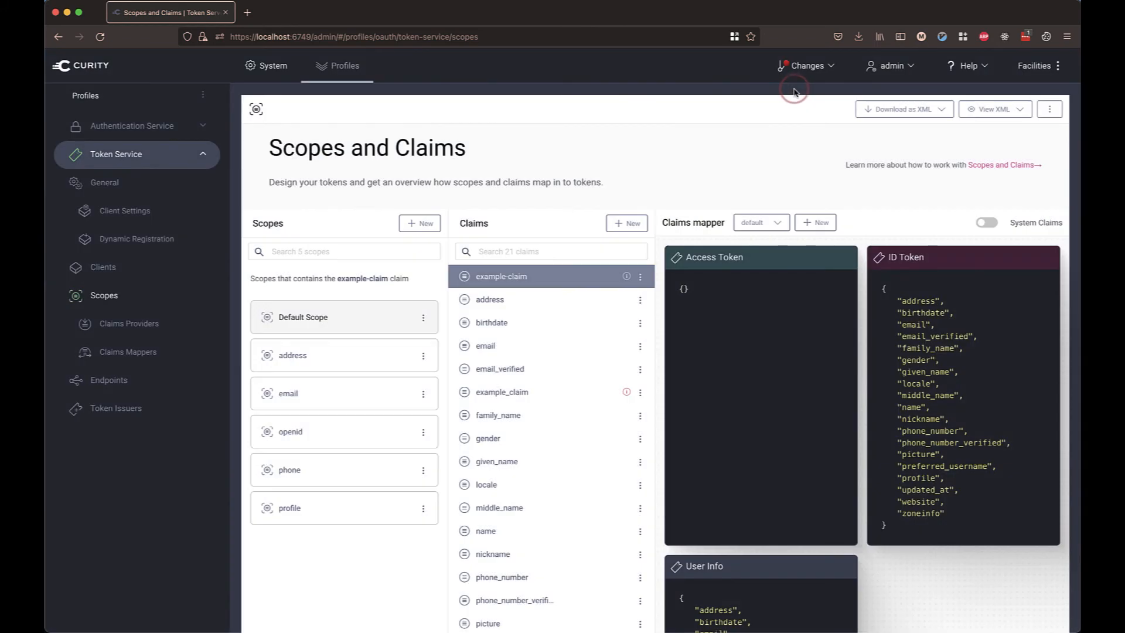
click(205, 127)
click(150, 182)
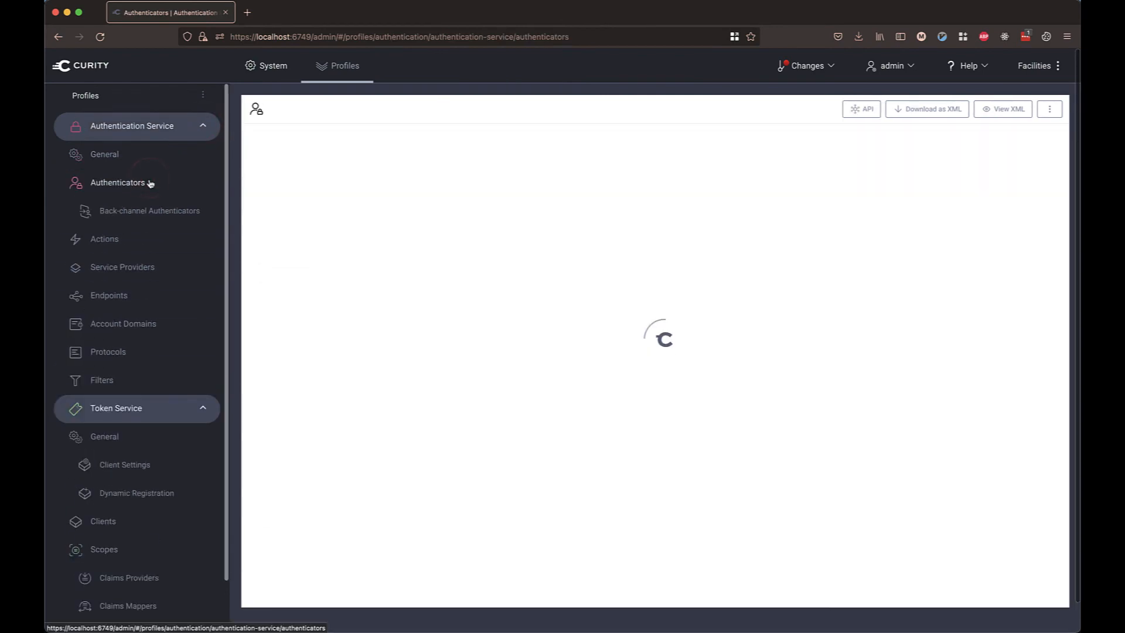
click(359, 271)
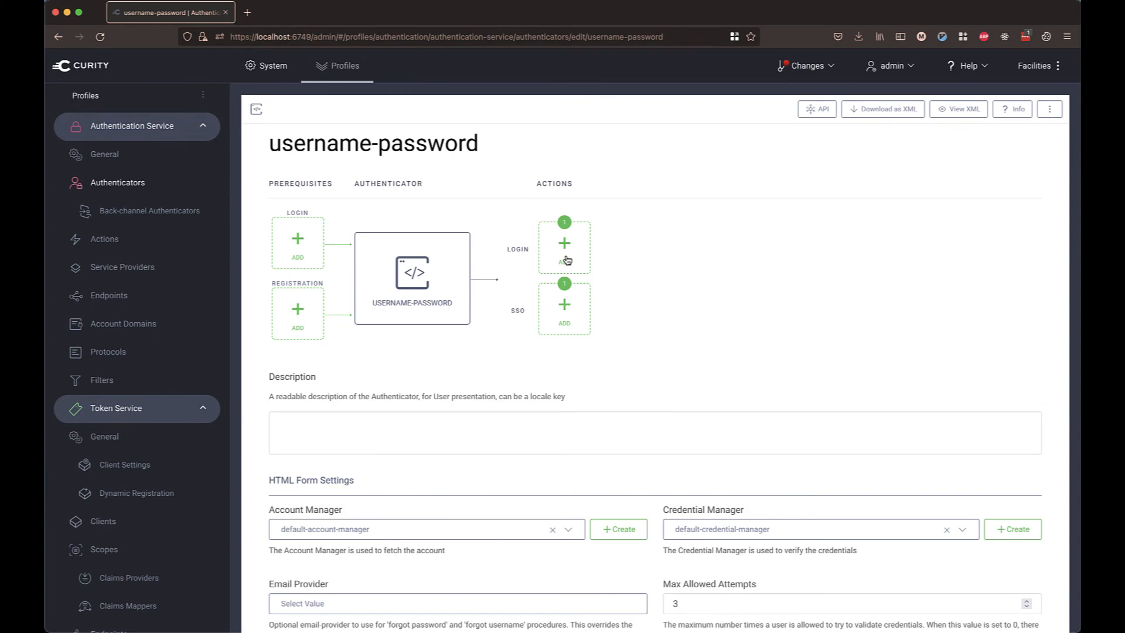
click(569, 256)
click(744, 131)
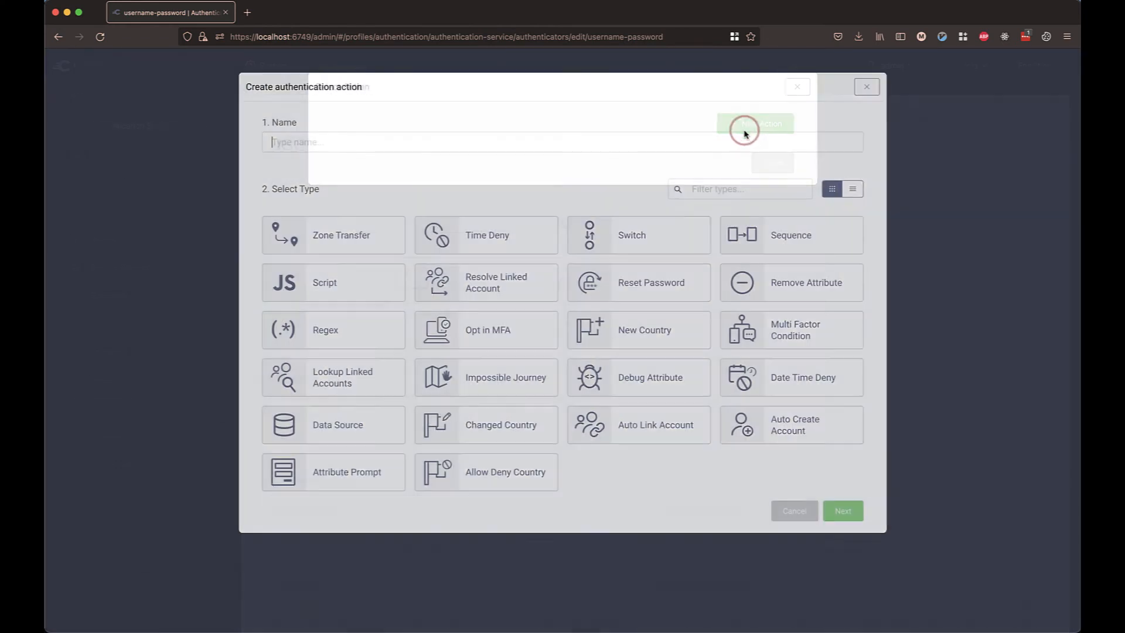
text(deb)
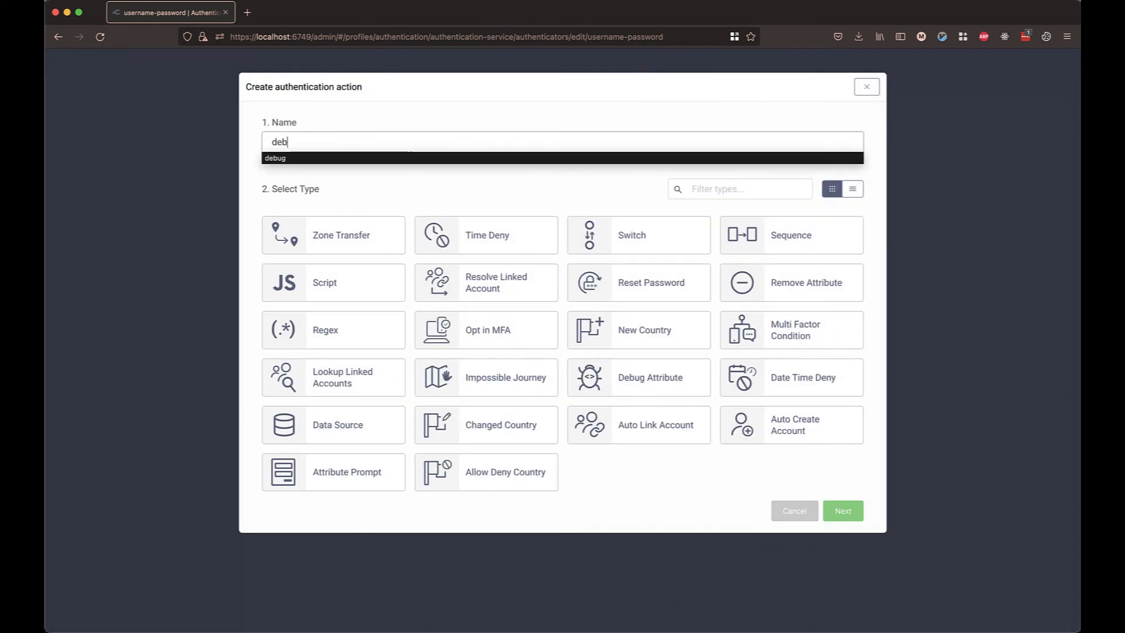
text(ug)
click(659, 375)
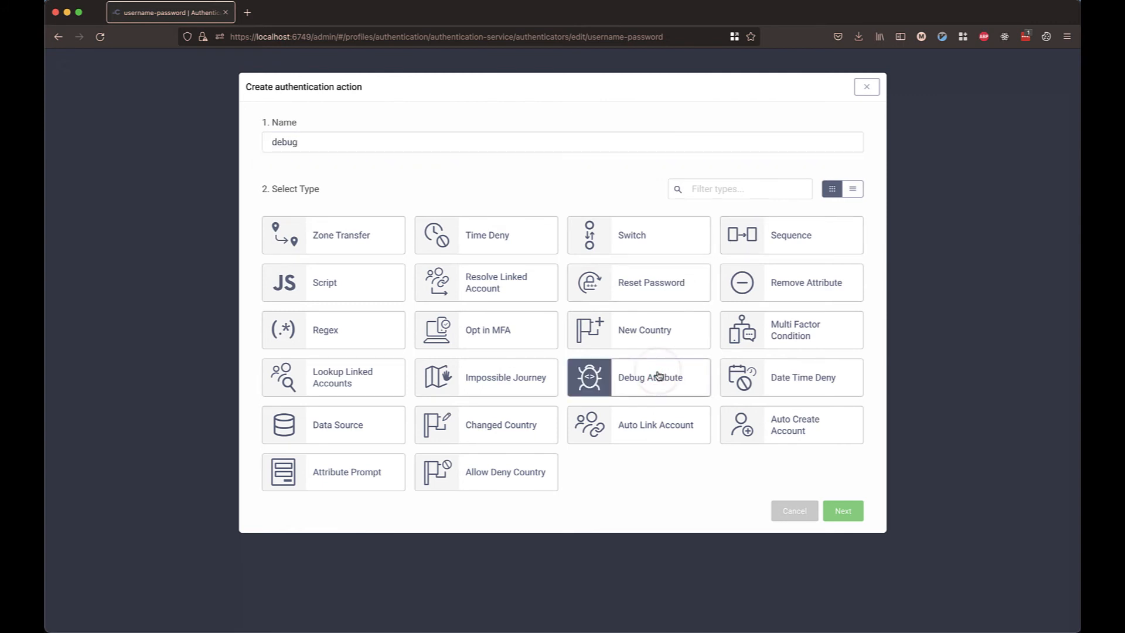
click(848, 510)
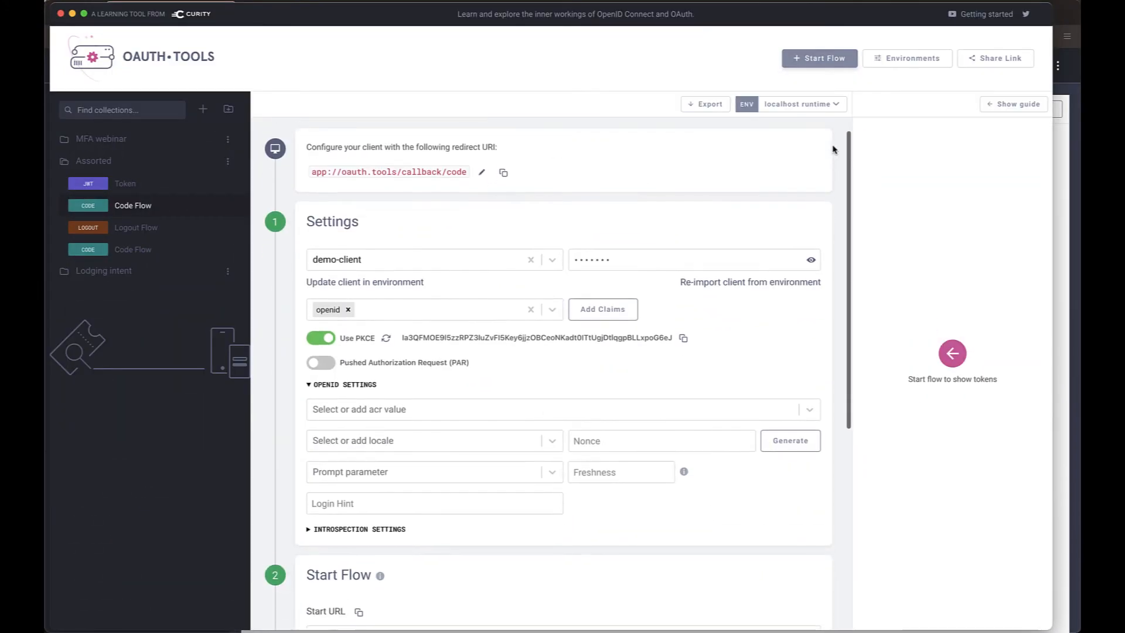
In OAuth.tools, run the code flow, sign in as demo with the account password, and copy the debug attributes JSON.
scroll(719, 478, down, 5)
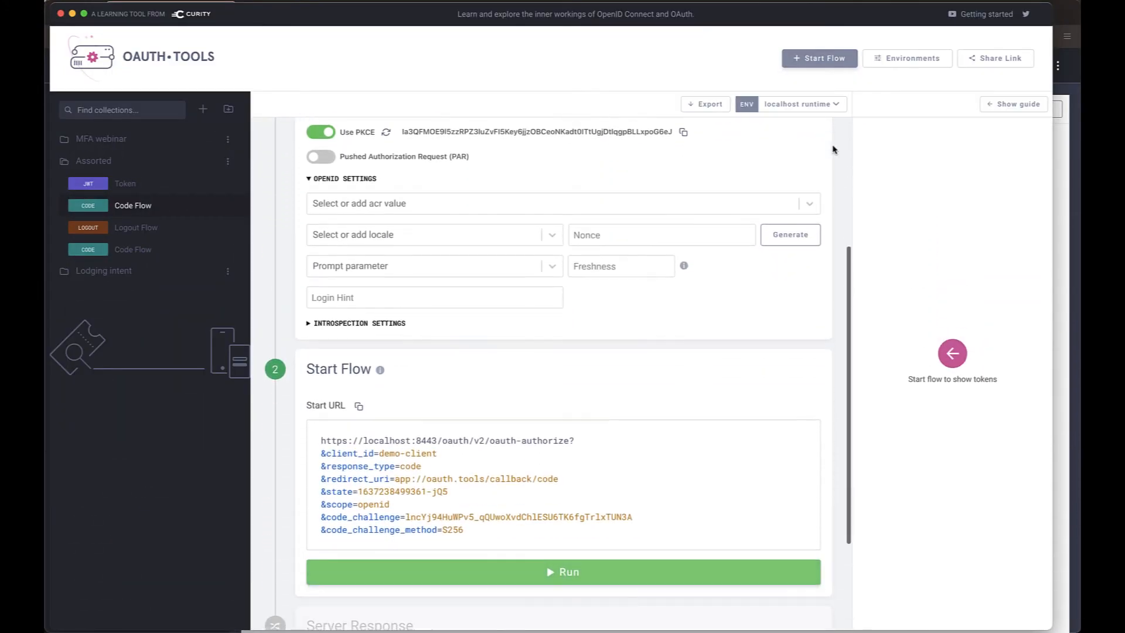
click(718, 502)
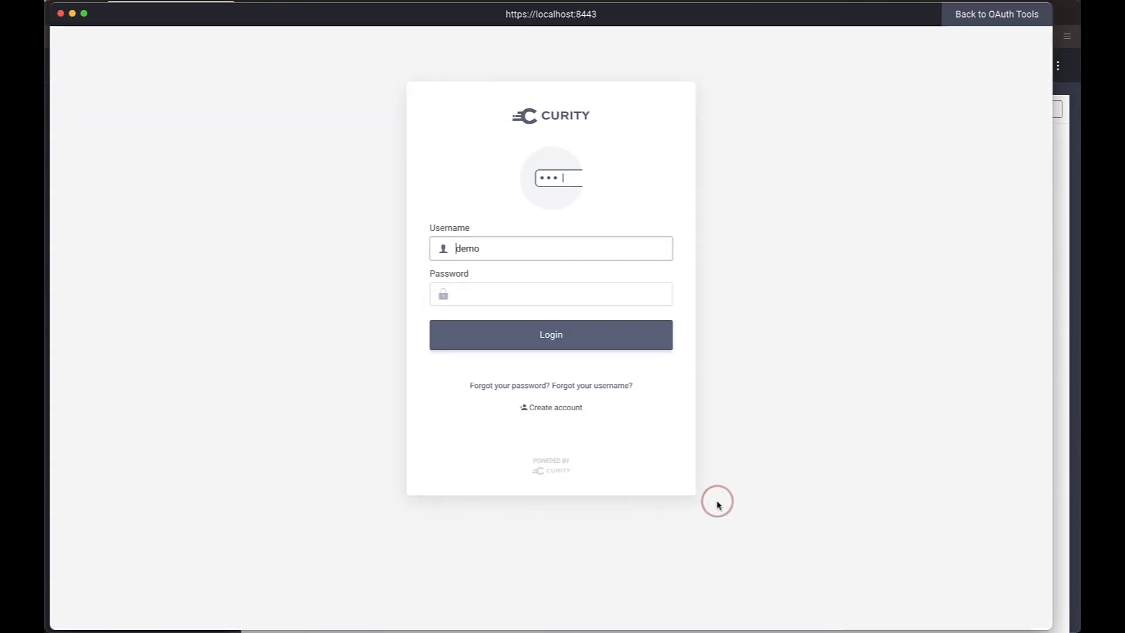
click(649, 293)
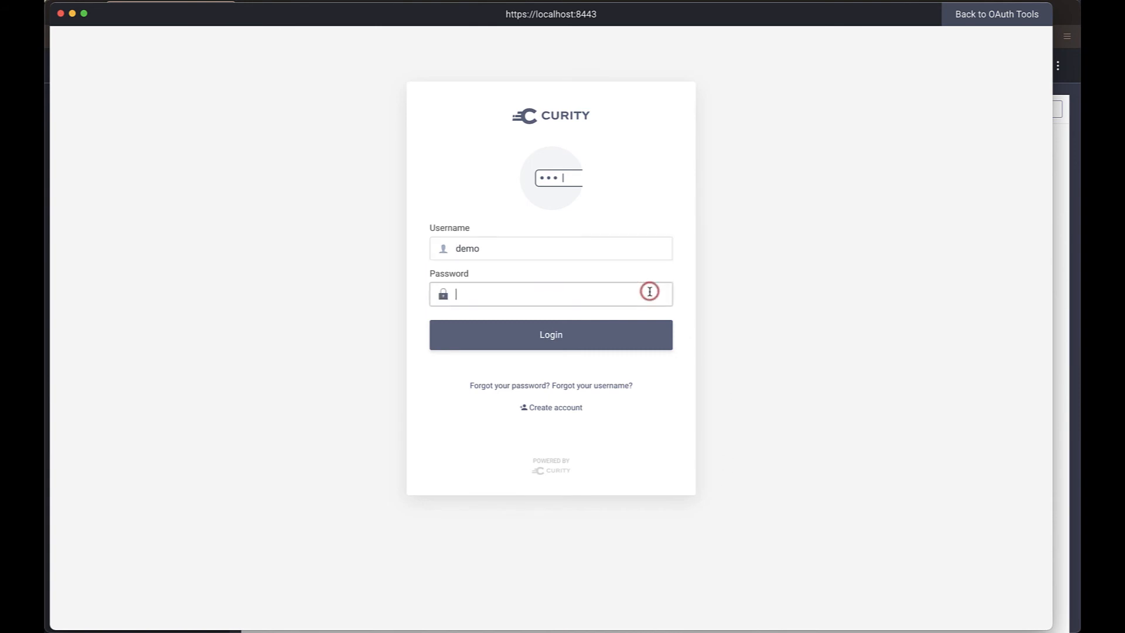
text(Pas)
click(617, 345)
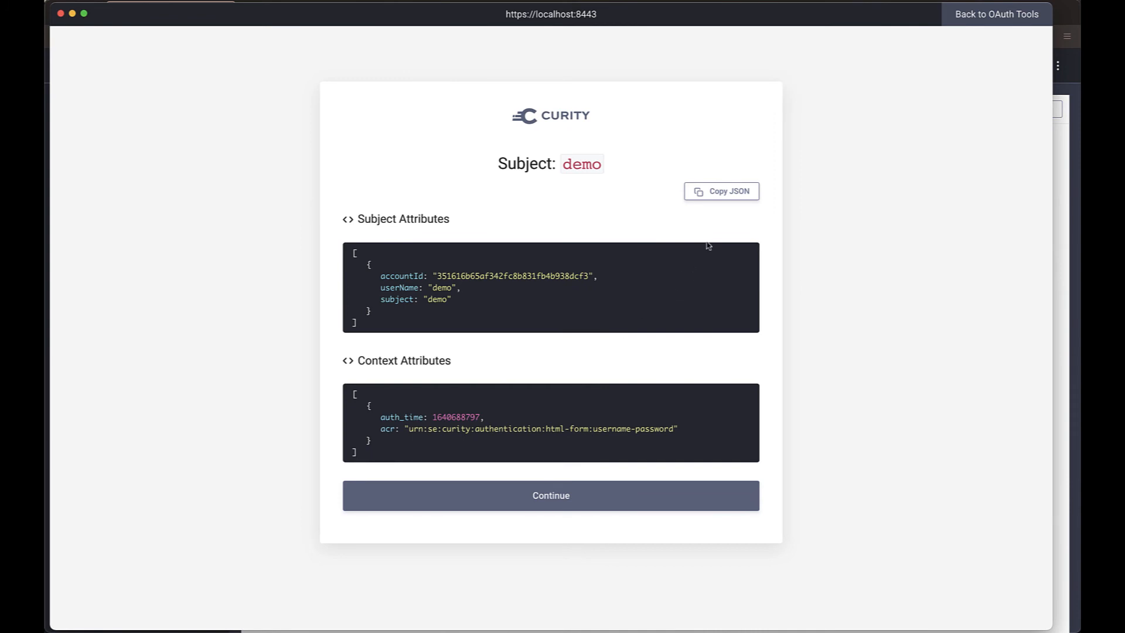
click(728, 191)
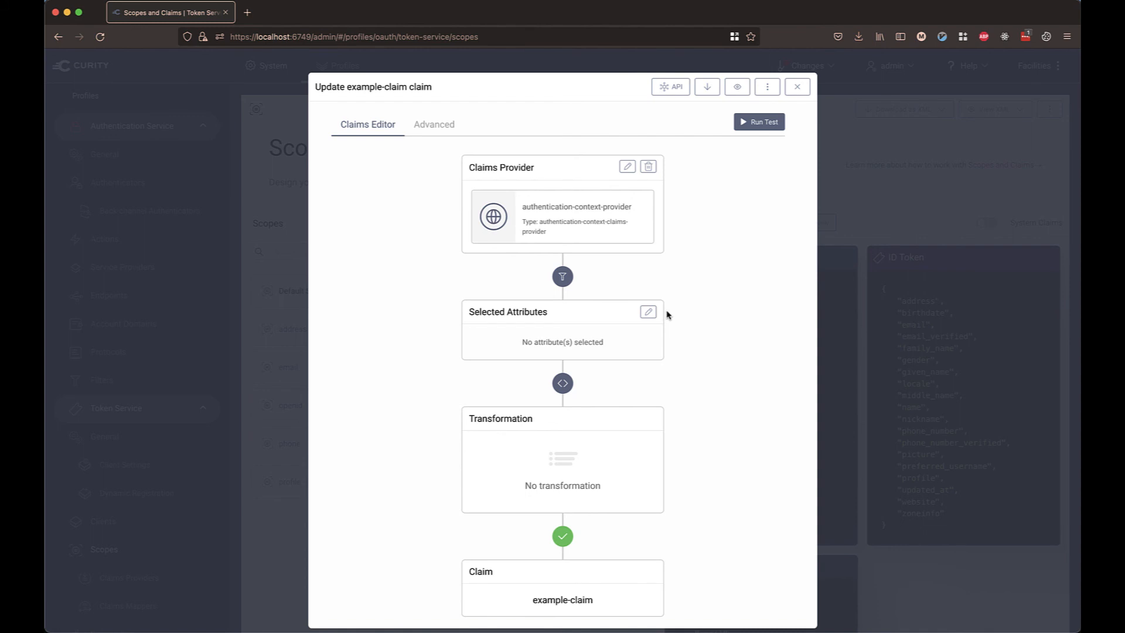
Select the acr attribute for the example-claim.
click(647, 312)
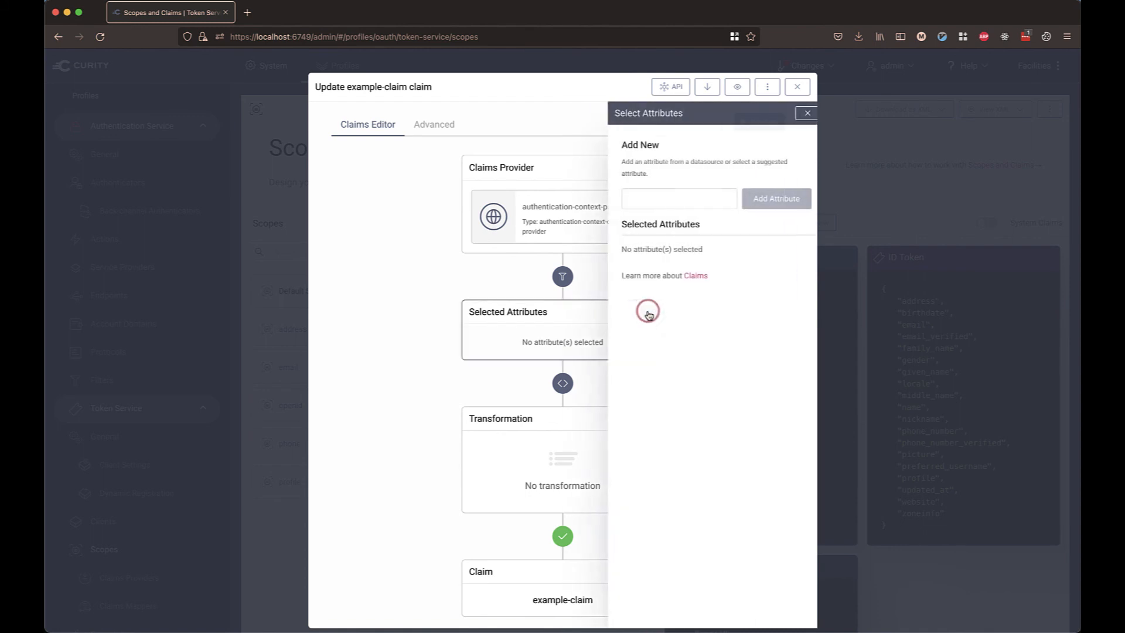
click(665, 198)
text(acr)
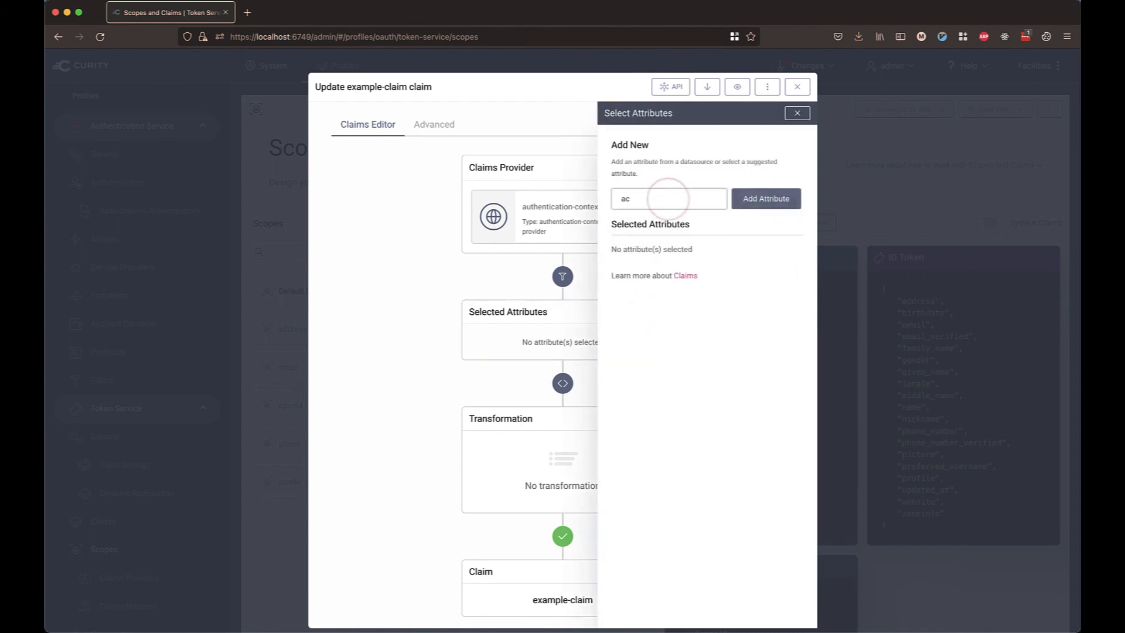
click(761, 205)
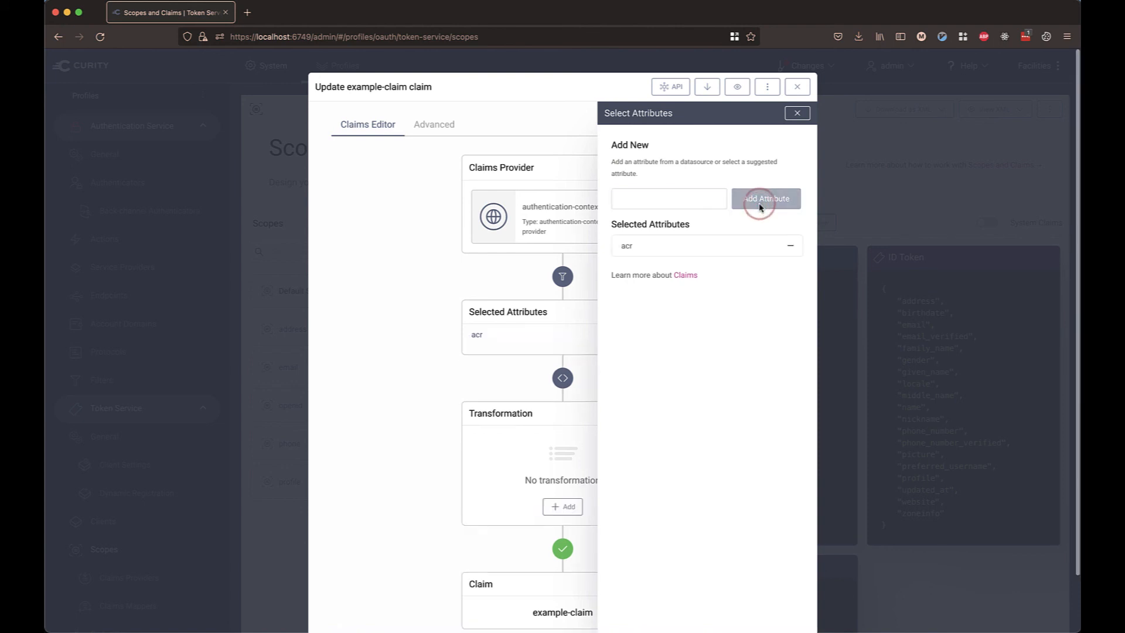
click(797, 113)
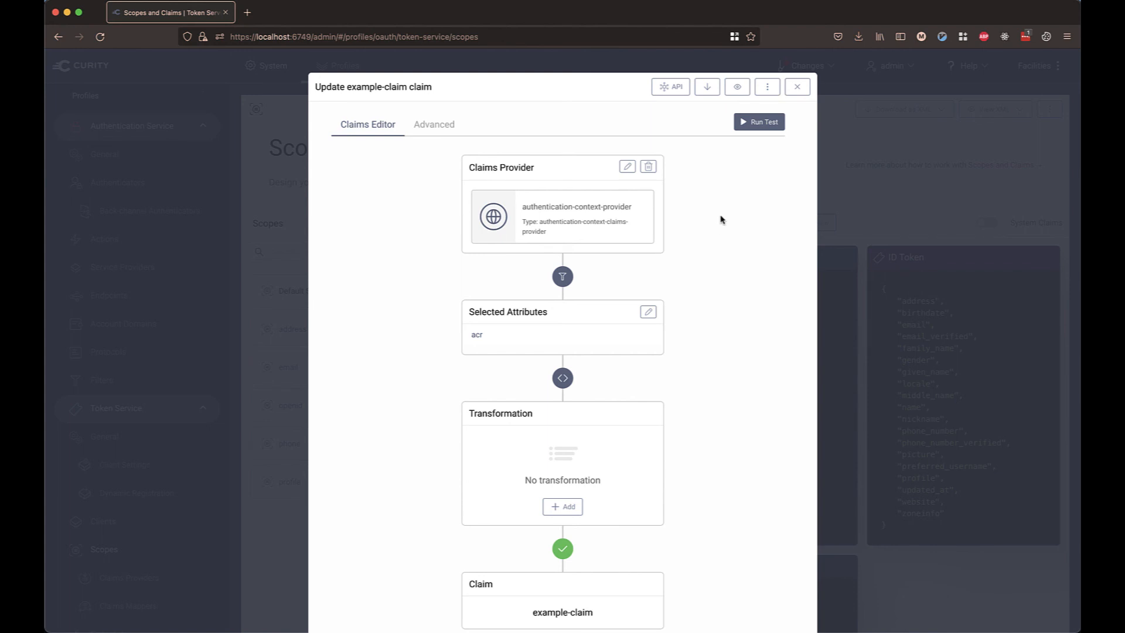
Open the claim test and replace the authentication attributes JSON with the copied debug attributes.
click(760, 122)
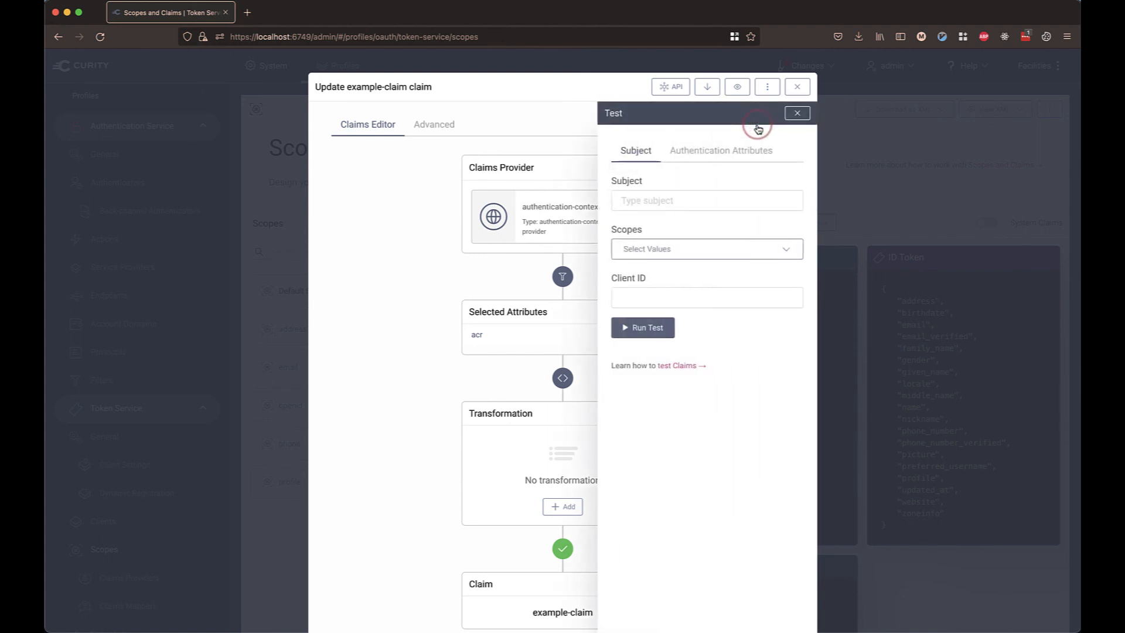
click(737, 149)
click(718, 181)
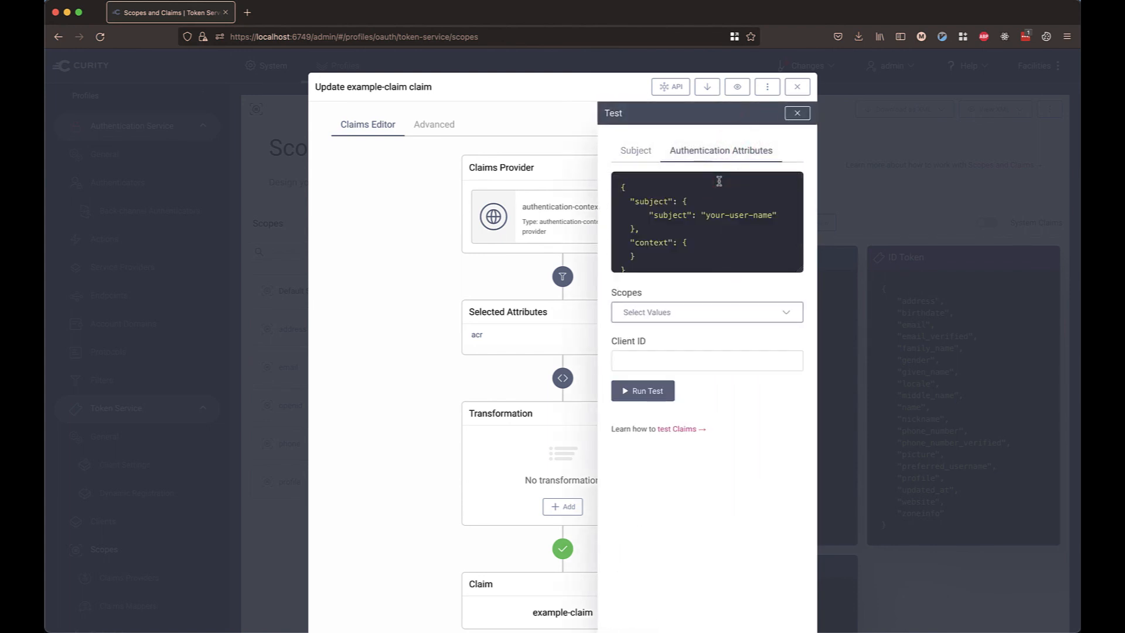
key(super+a)
key(super+v)
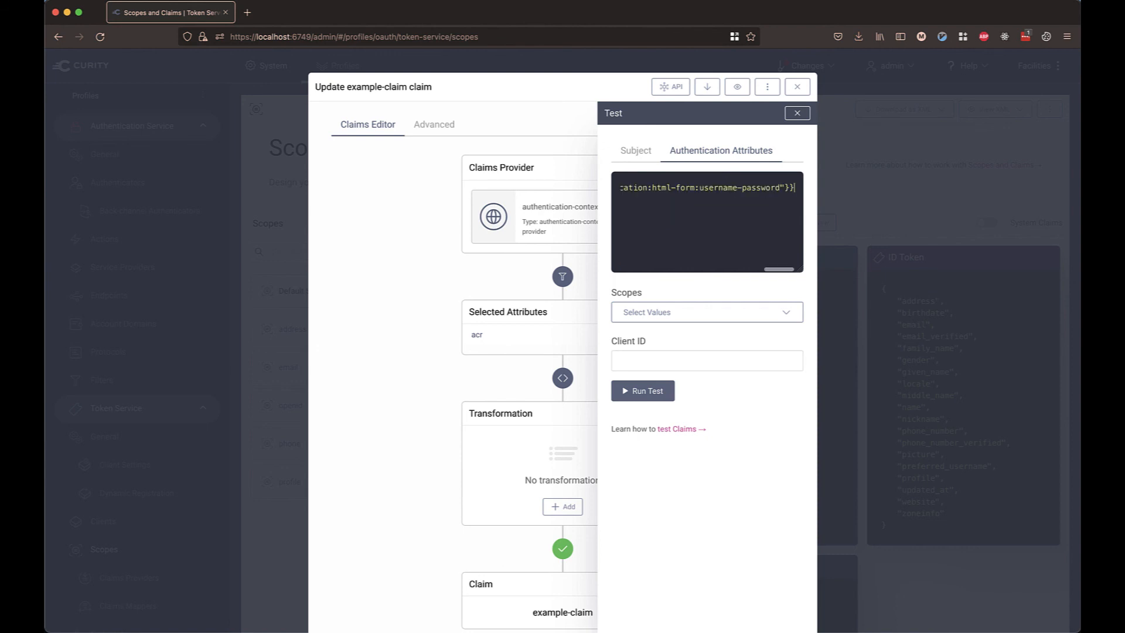
Set the test client ID to demo-client and run the claim test.
click(749, 313)
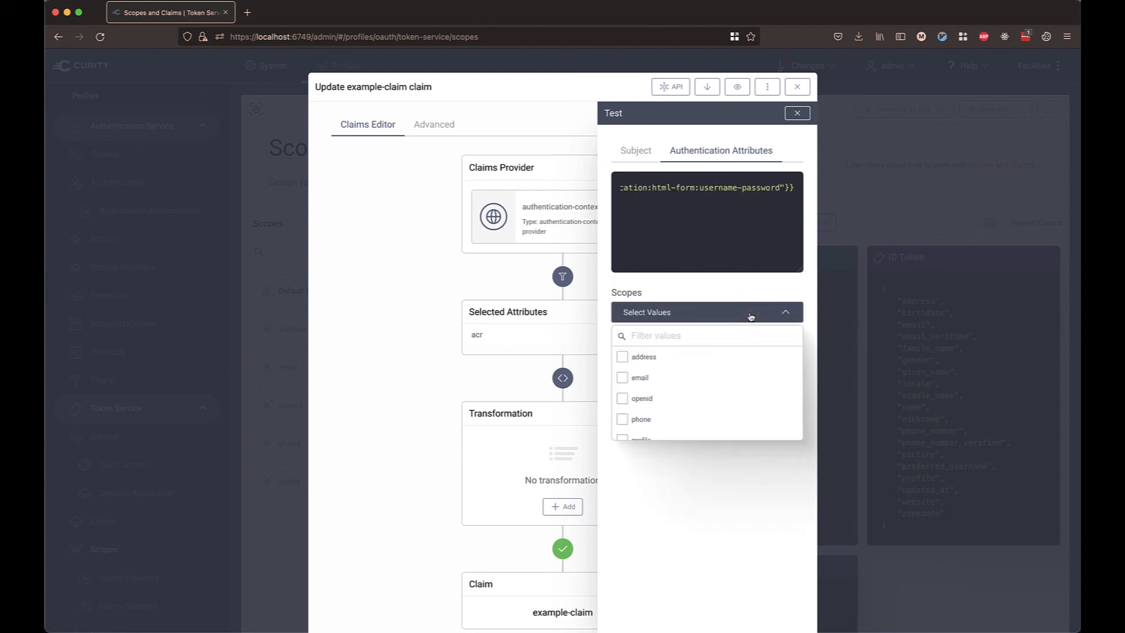
click(749, 313)
click(723, 361)
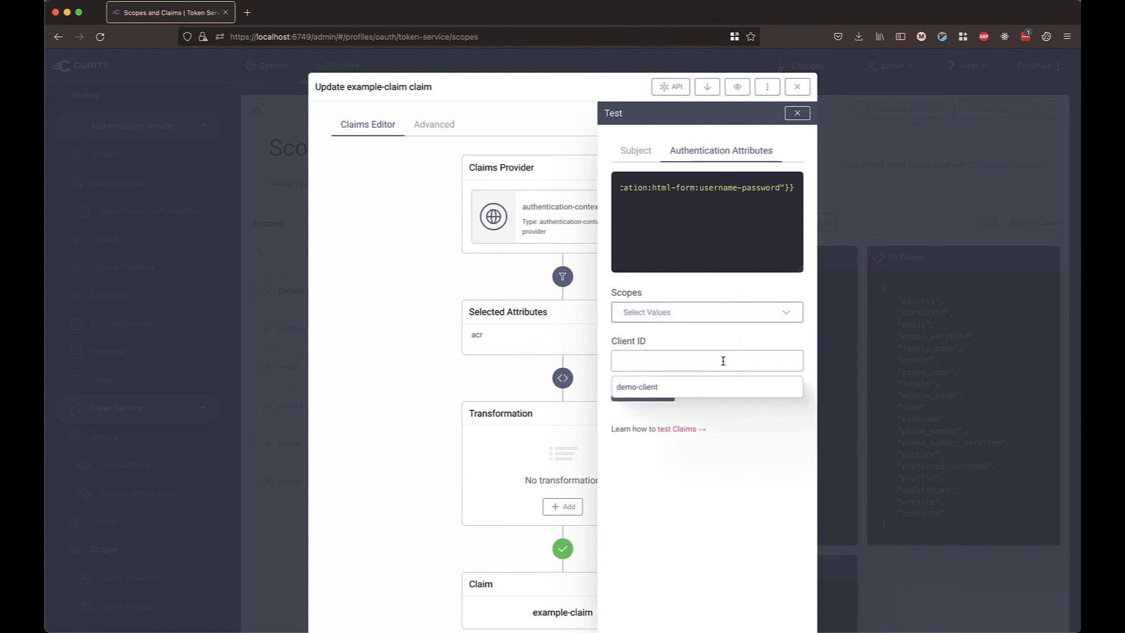
click(716, 384)
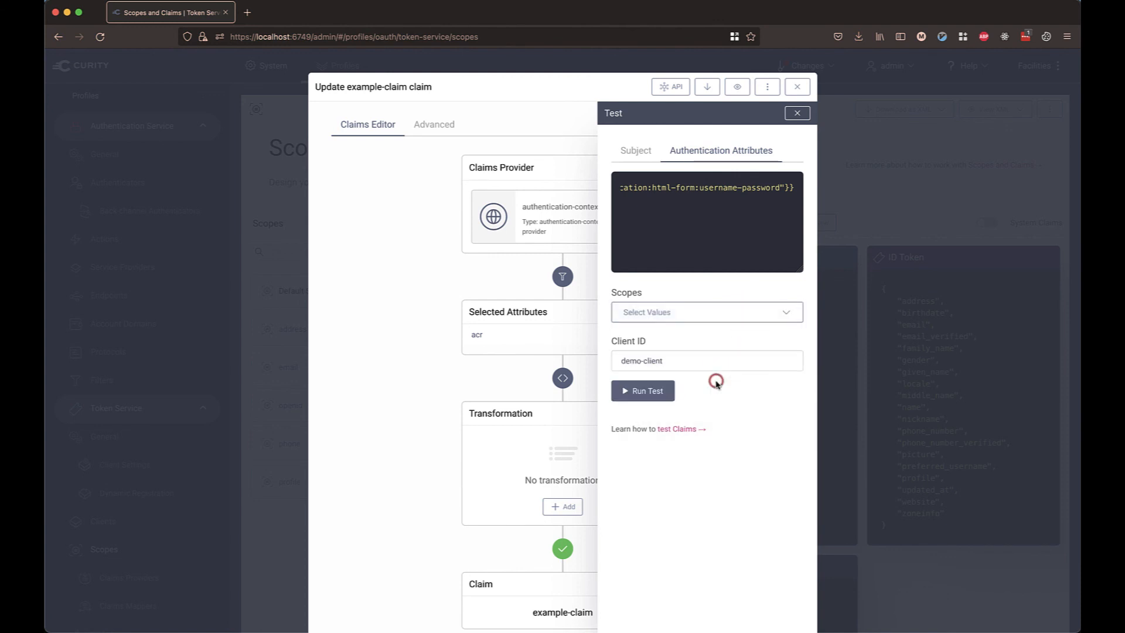
click(660, 397)
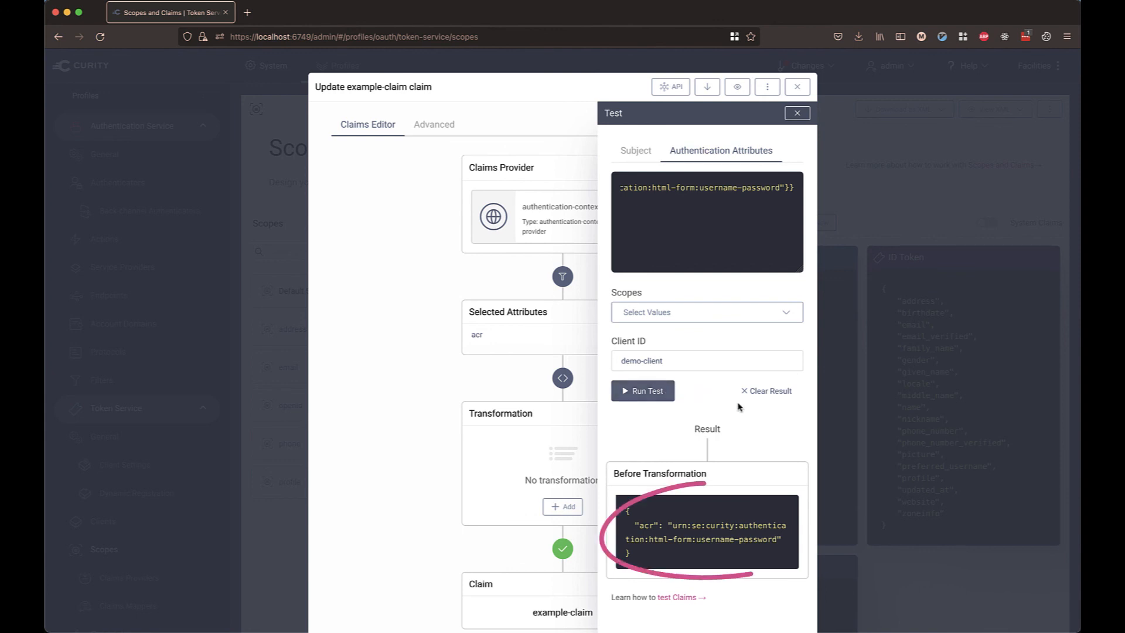